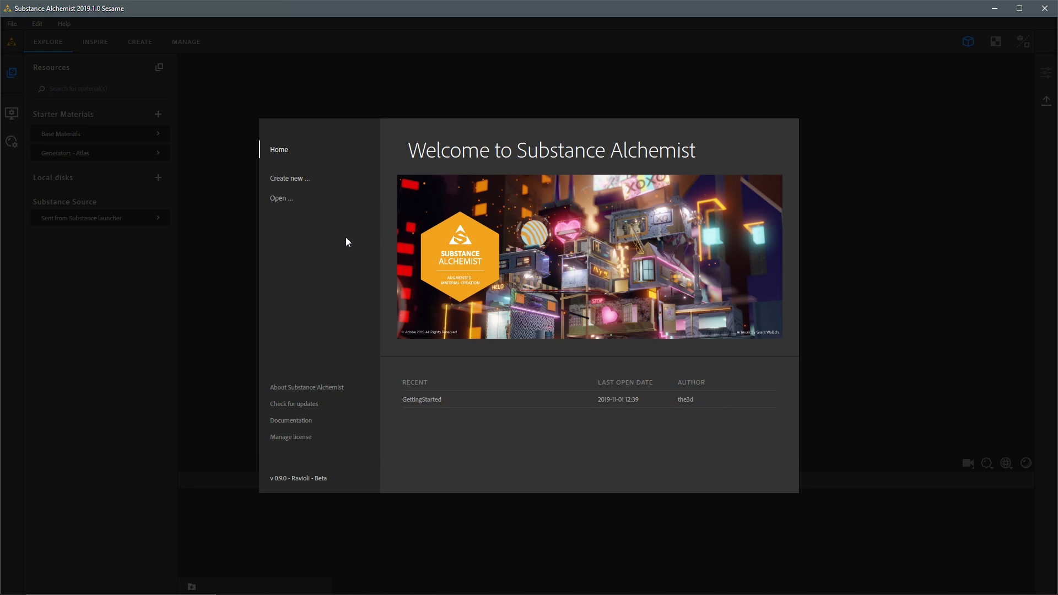
Create a new project named GettingStarted02
left_click(298, 180)
left_click(453, 200)
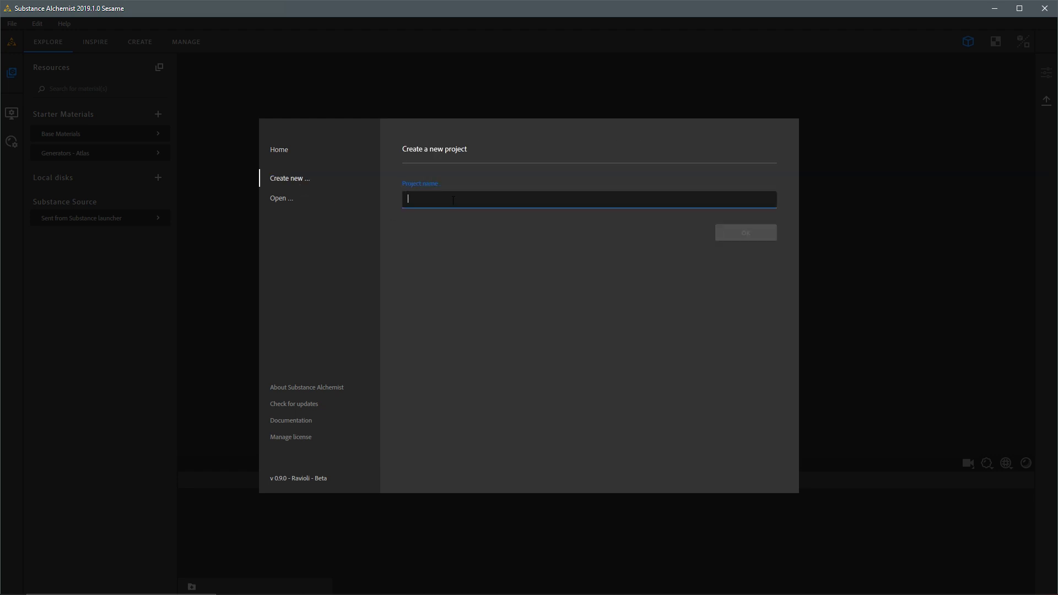
type("GettingSt")
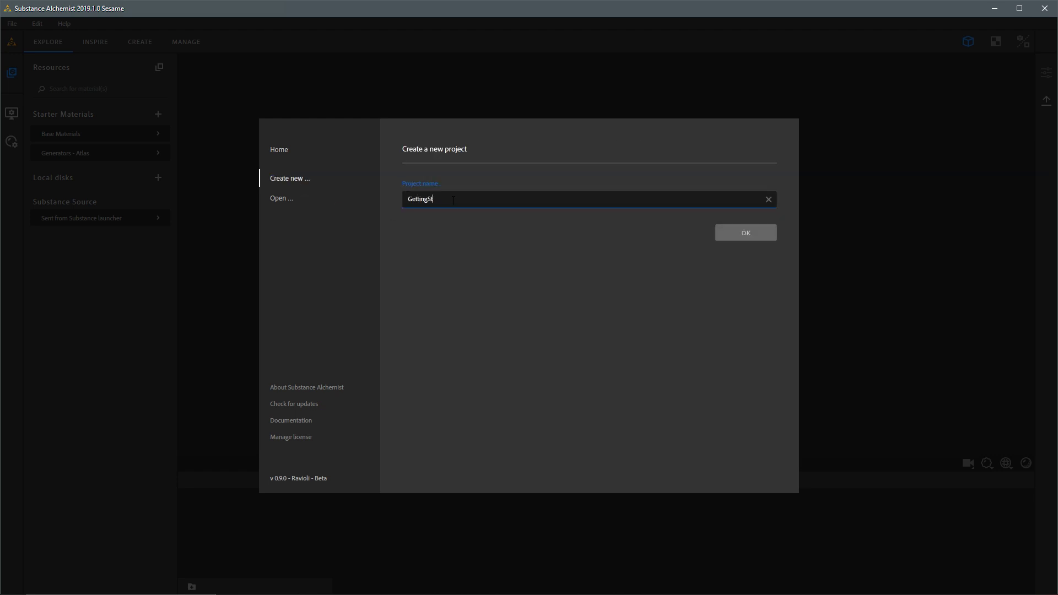
type("arted01")
key("BackSpace")
key("BackSpace")
type("02")
left_click(739, 232)
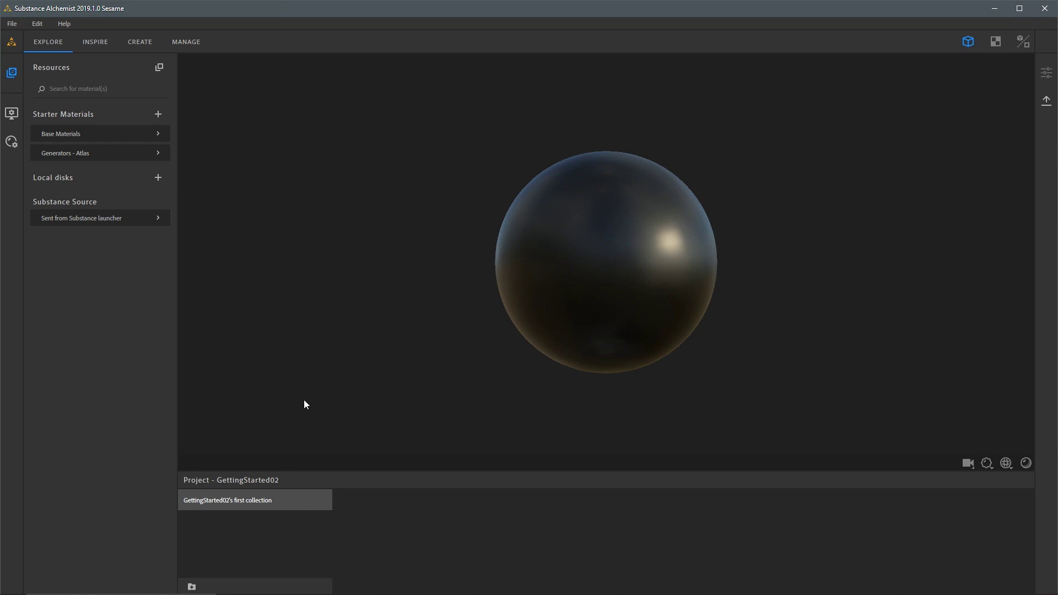
Add a new library named Ground to the project
left_click(191, 586)
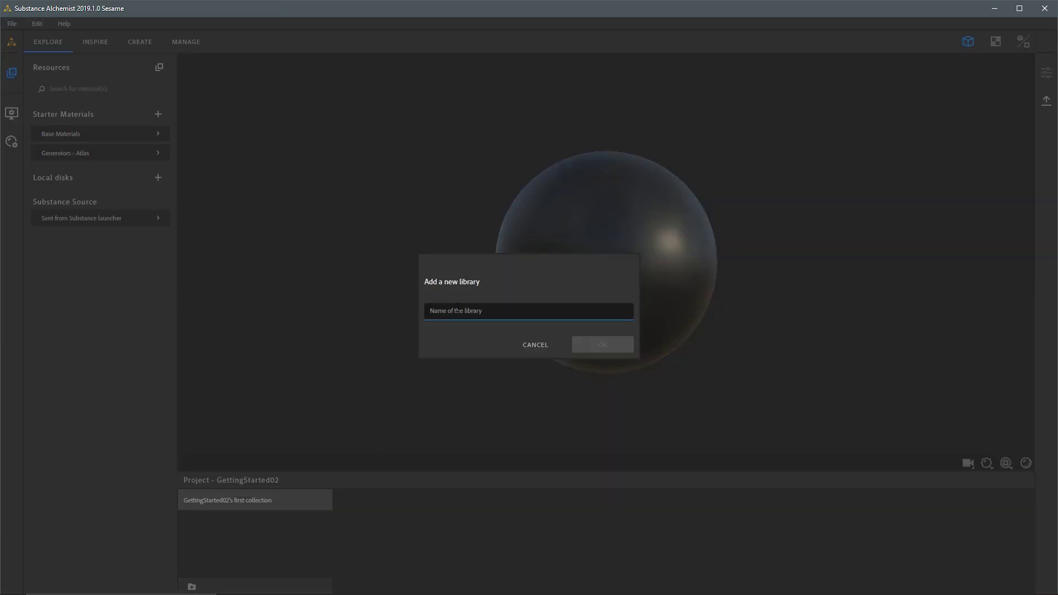
type("Ground")
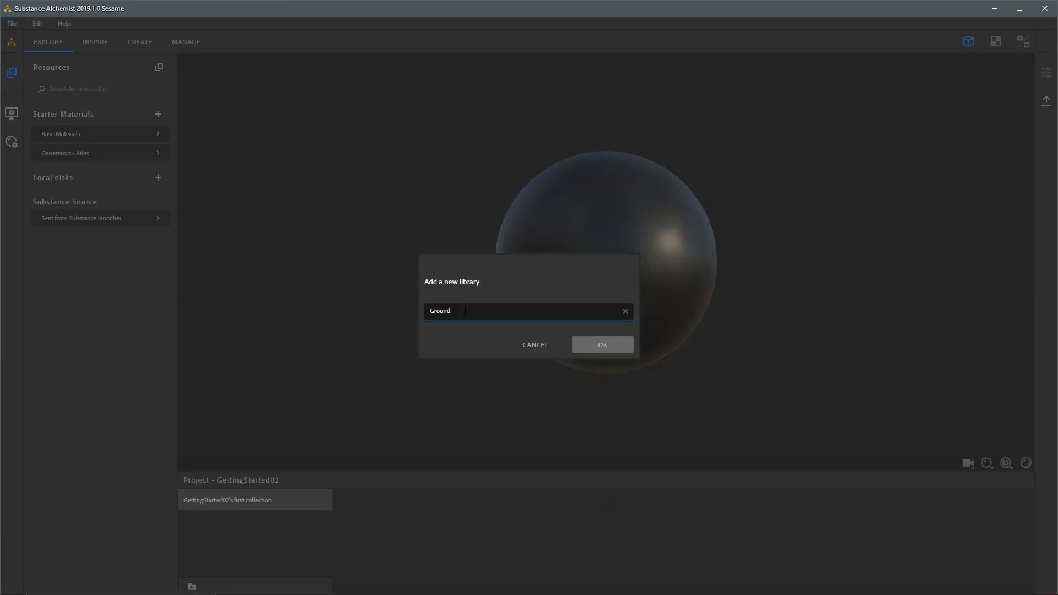
left_click(609, 347)
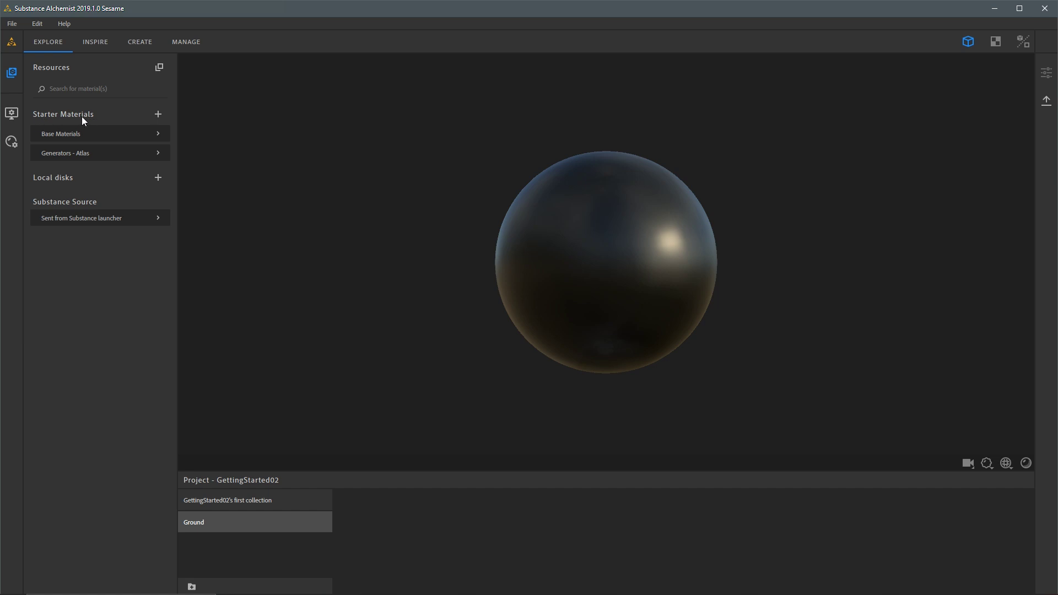
Load the brown mud material from the Base Materials and inspect it on the preview sphere
left_click(114, 134)
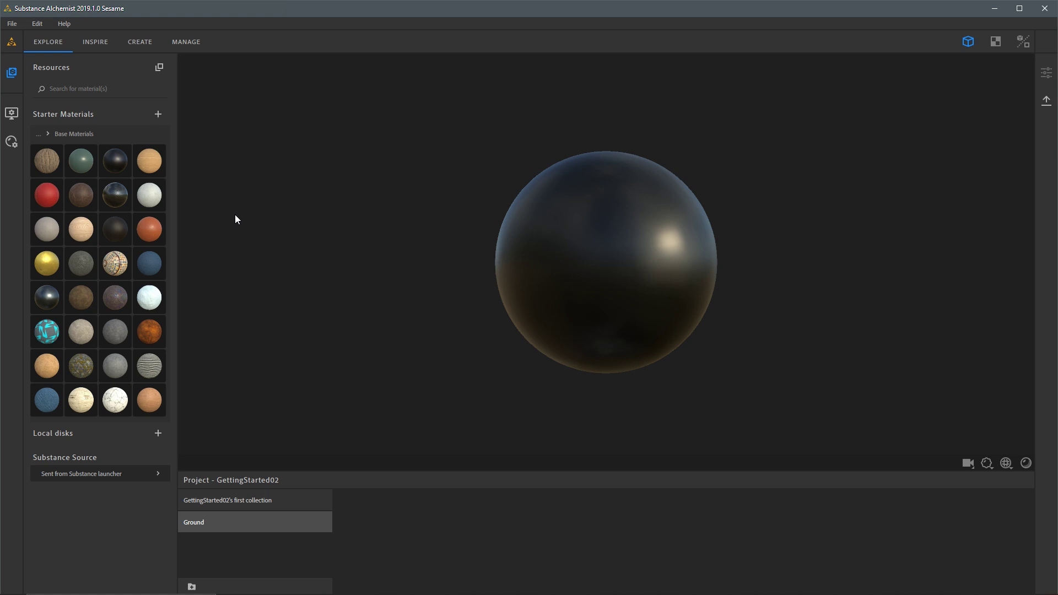
left_click(83, 302)
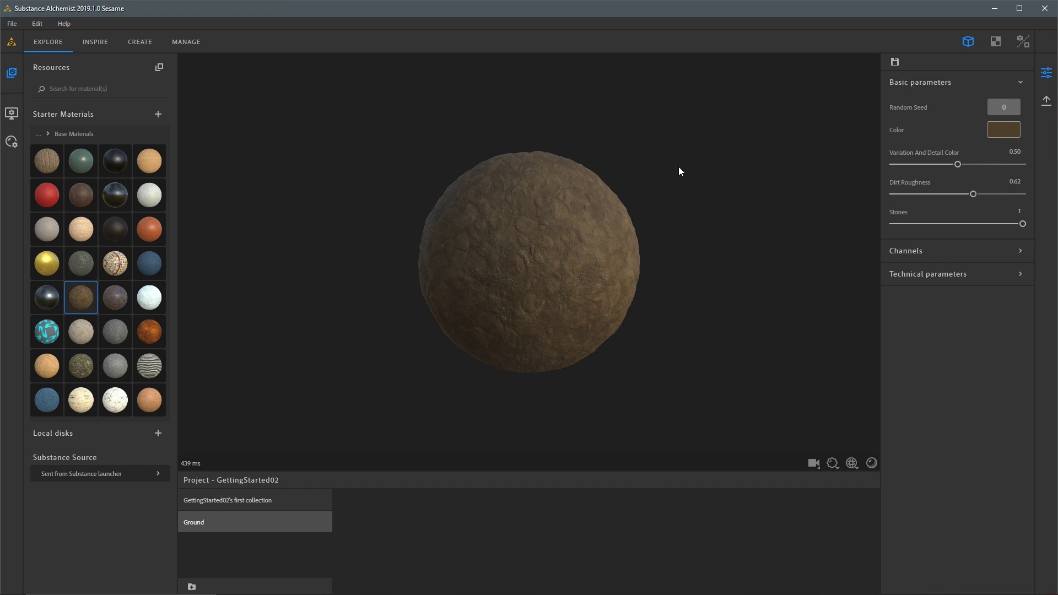
mouse_move(680, 167)
left_mouse_down()
mouse_move(662, 210)
mouse_move(551, 218)
mouse_move(701, 180)
mouse_move(666, 182)
left_mouse_up()
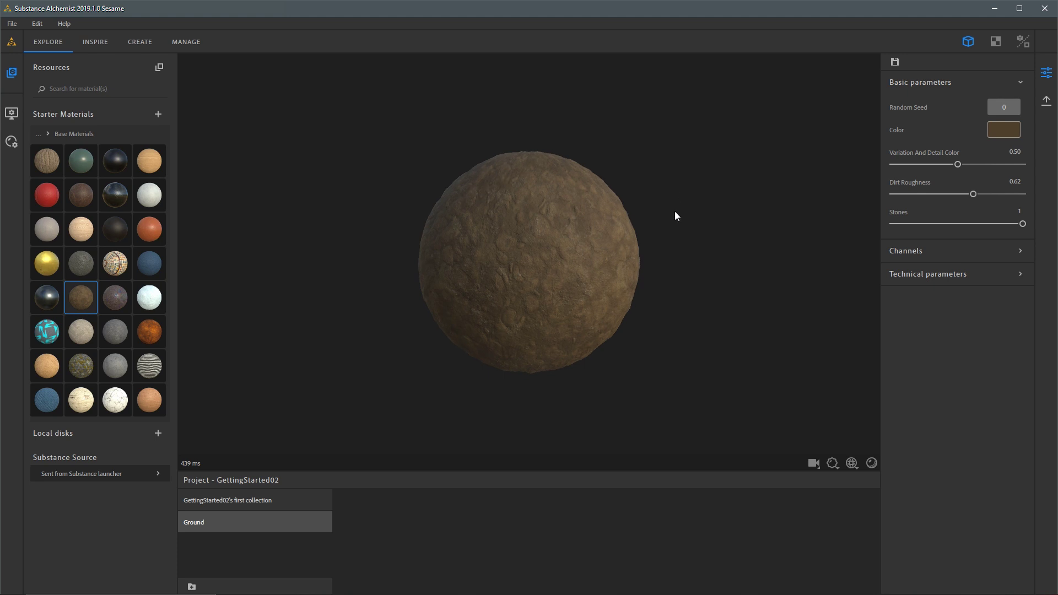
mouse_move(676, 216)
right_mouse_down()
mouse_move(643, 155)
mouse_move(702, 392)
mouse_move(607, 111)
mouse_move(701, 335)
mouse_move(665, 222)
right_mouse_up()
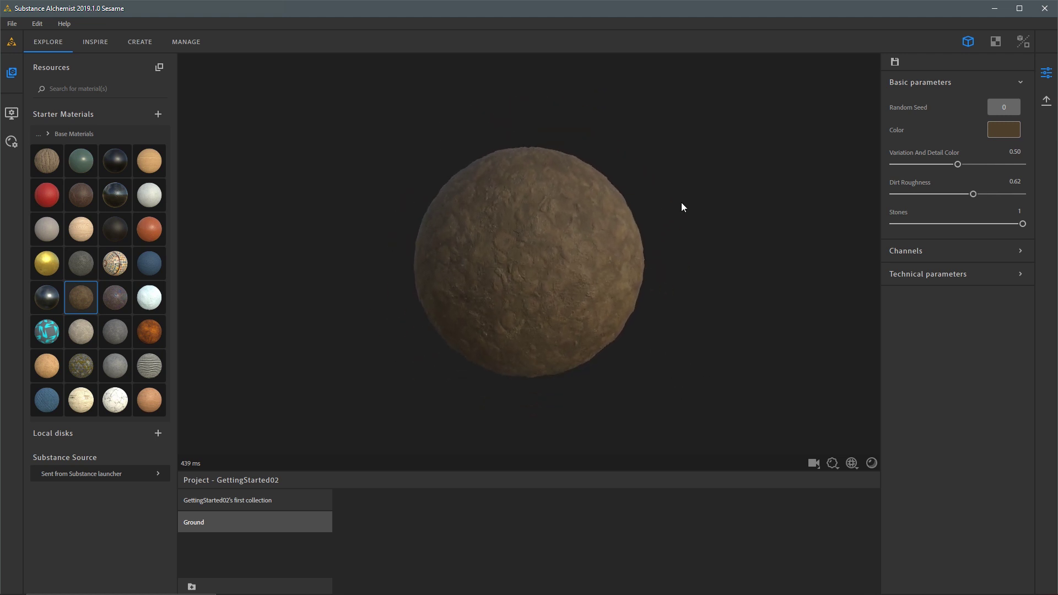
mouse_move(683, 204)
middle_mouse_down()
mouse_move(574, 169)
mouse_move(742, 202)
mouse_move(604, 289)
mouse_move(632, 197)
mouse_move(678, 198)
middle_mouse_up()
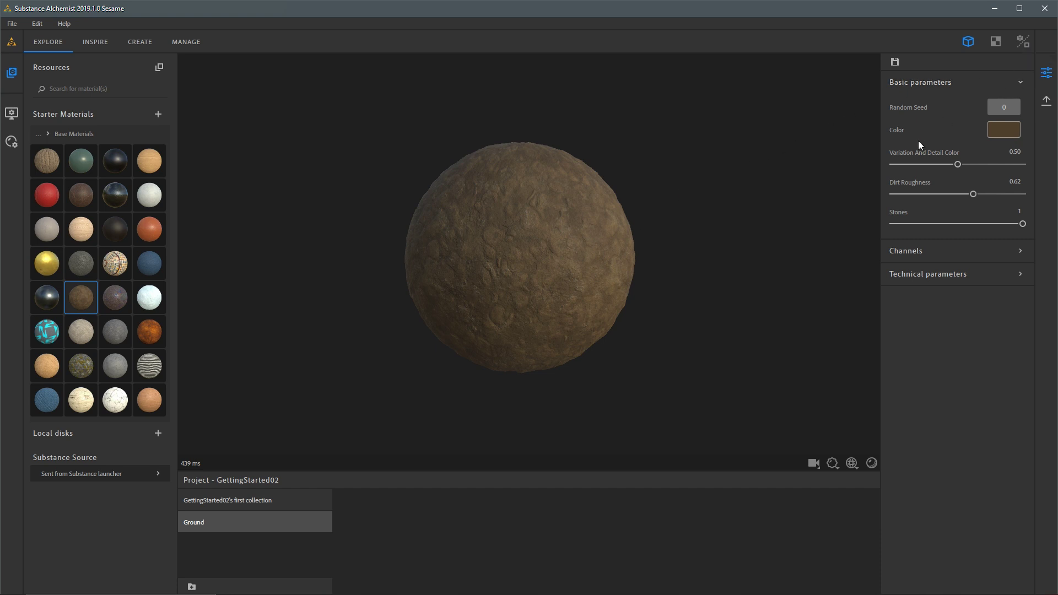
Set the mud material's color to #917351, Variation And Detail Color to 0.14 and Dirt Roughness to 0.34
mouse_move(958, 164)
left_mouse_down()
mouse_move(903, 164)
mouse_move(947, 168)
left_mouse_up()
left_click(1003, 130)
left_click_drag(838, 271, 837, 251)
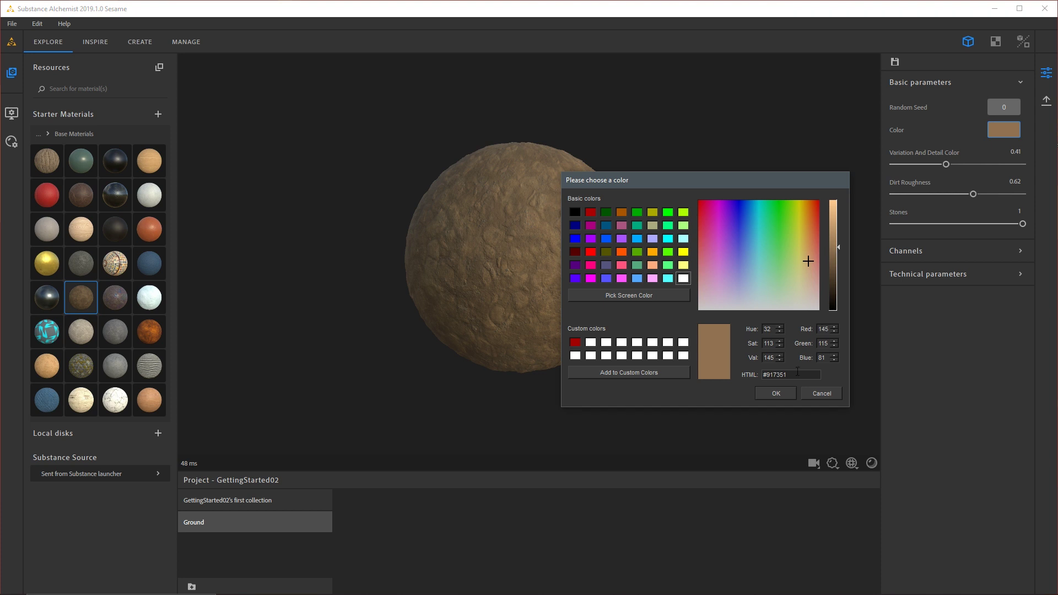
left_click(775, 392)
left_click_drag(946, 164, 910, 164)
left_click_drag(974, 194, 937, 194)
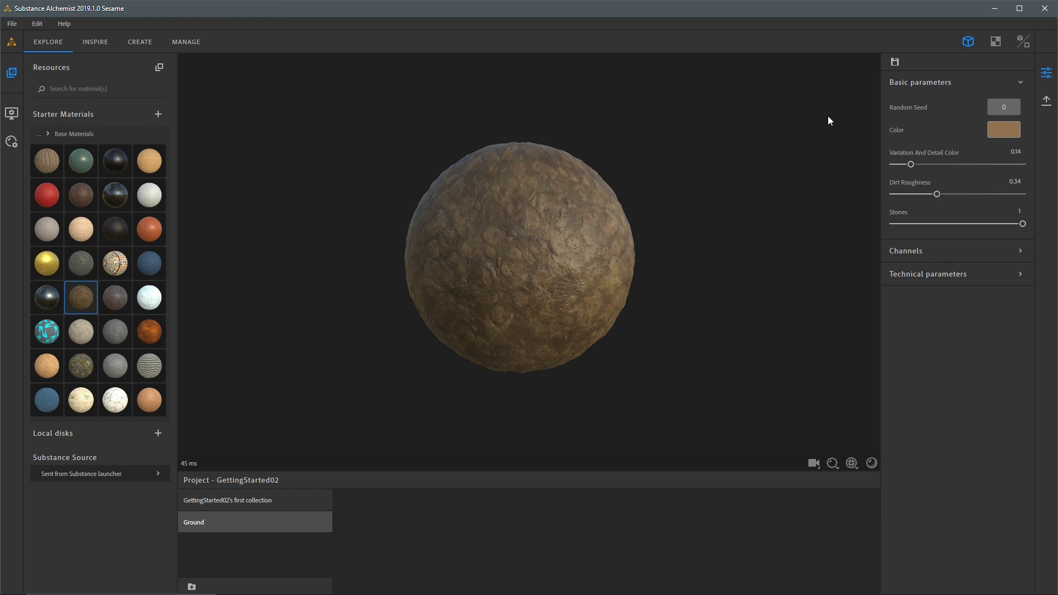
Save the adjusted material as preset mud001 in the Ground folder and compare it with the original base material
left_click(895, 62)
type("m")
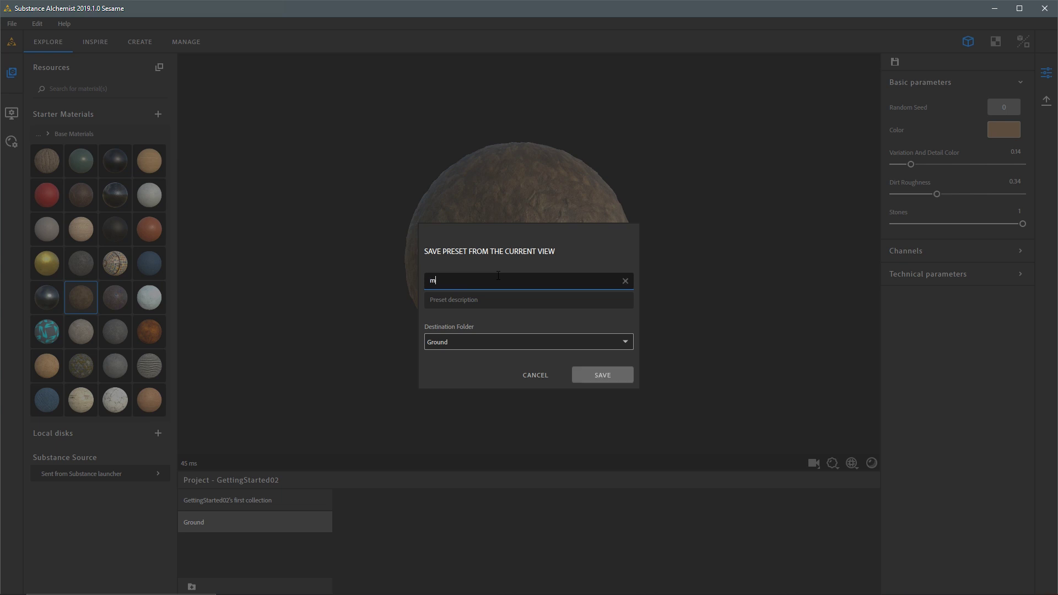
type("ud001")
left_click(478, 299)
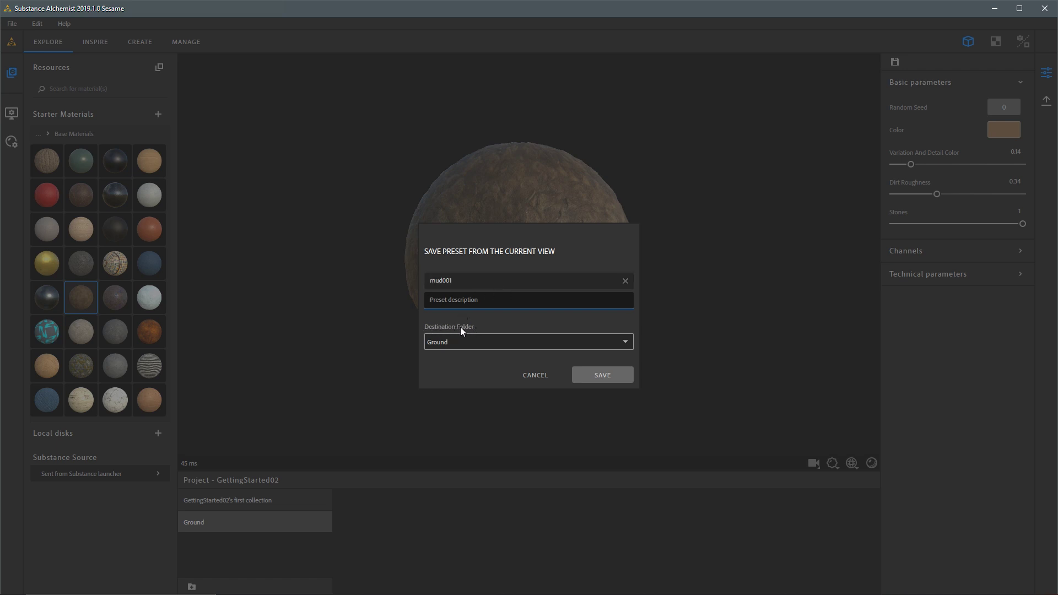
left_click(481, 341)
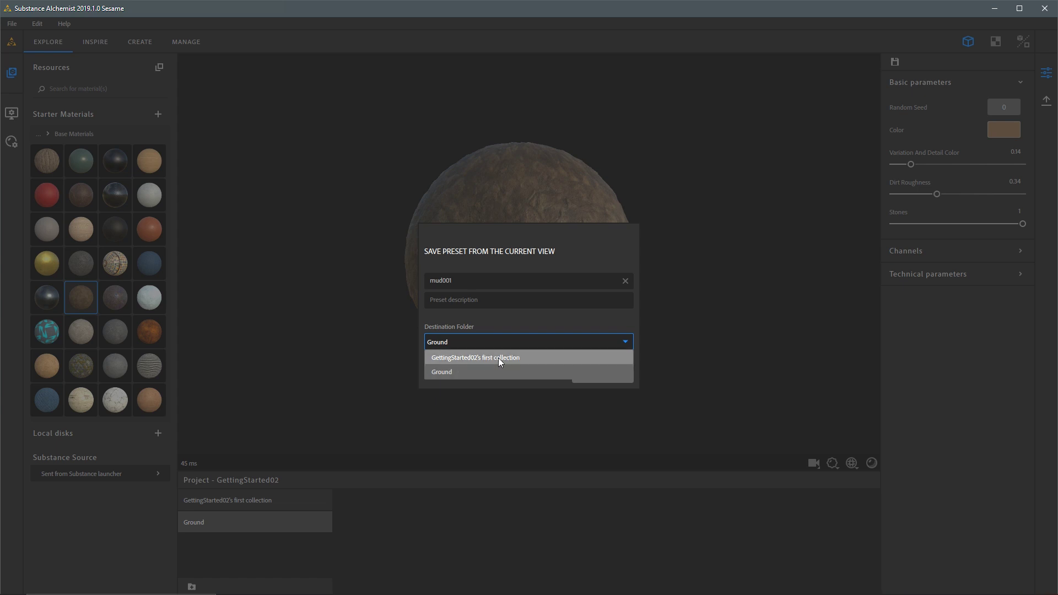
left_click(451, 370)
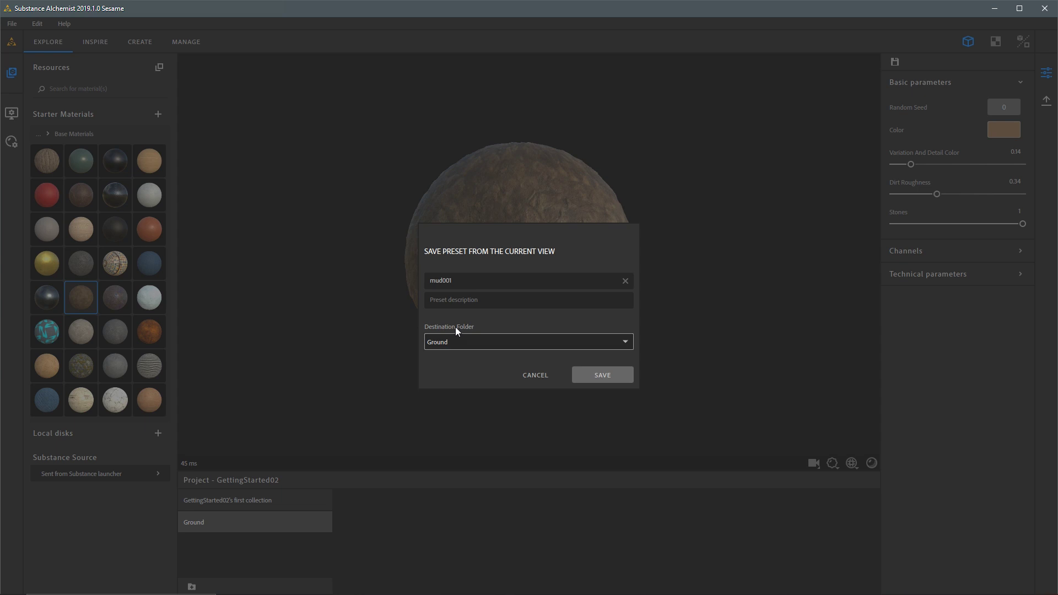
left_click(598, 373)
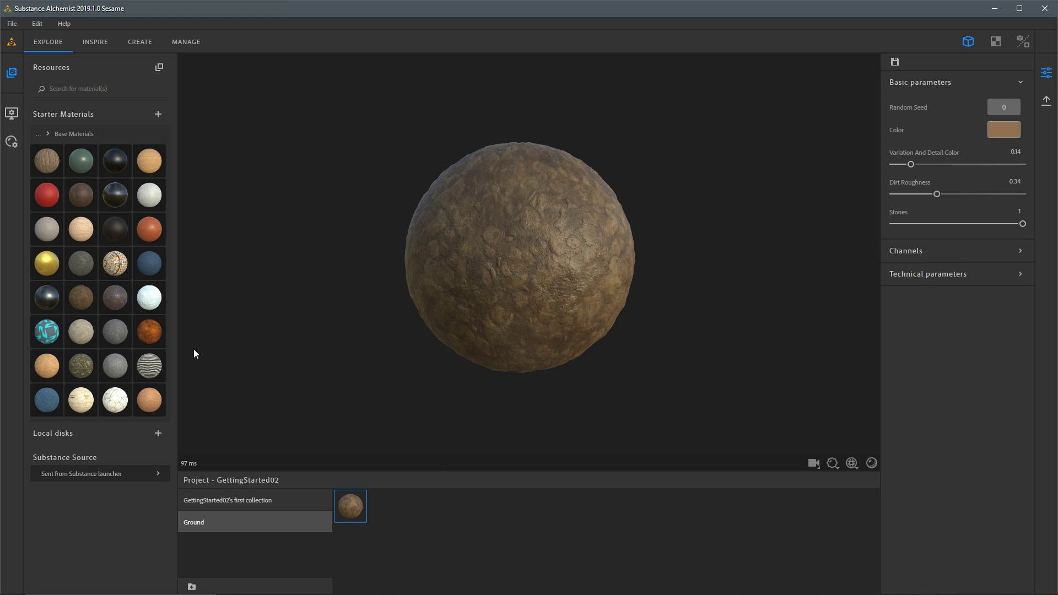
left_click(80, 299)
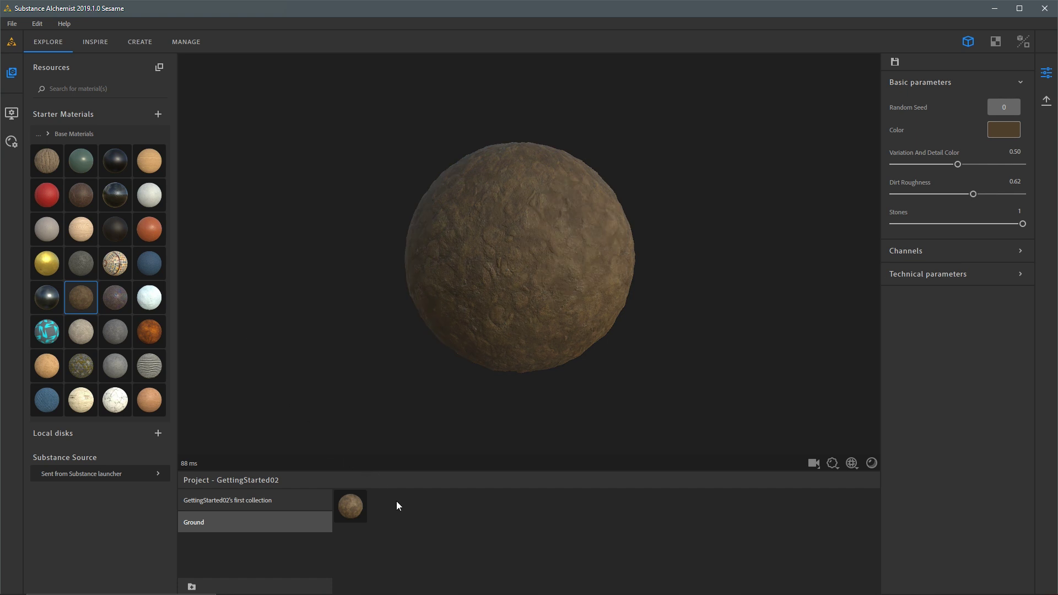
left_click(358, 507)
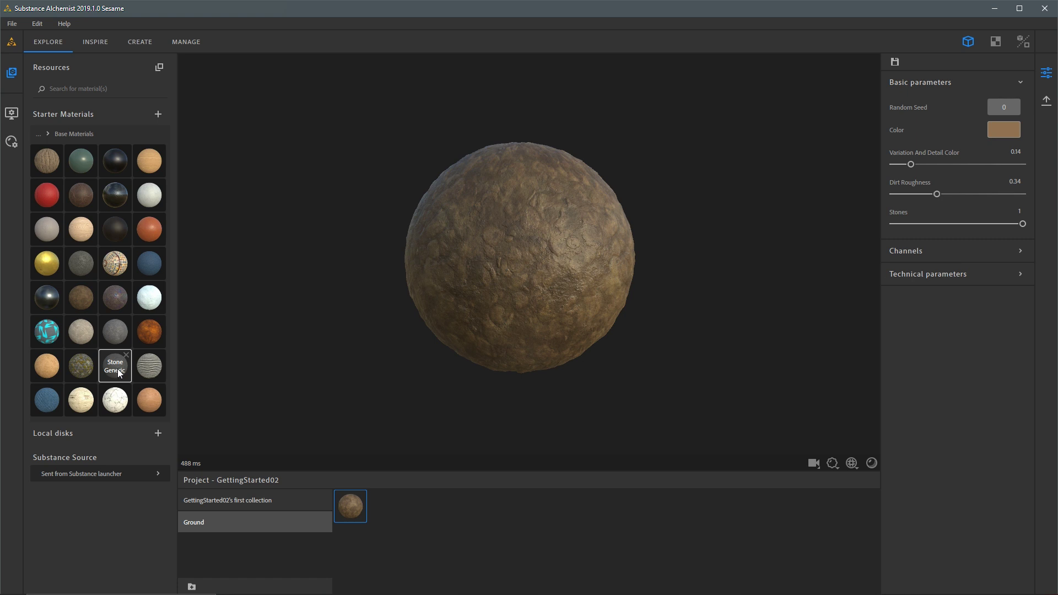
Add the Stone Generic, Raw Light Brown Sandstone and Gravel Mixed Asphalt base materials to the Ground collection
left_click_drag(119, 374, 373, 508)
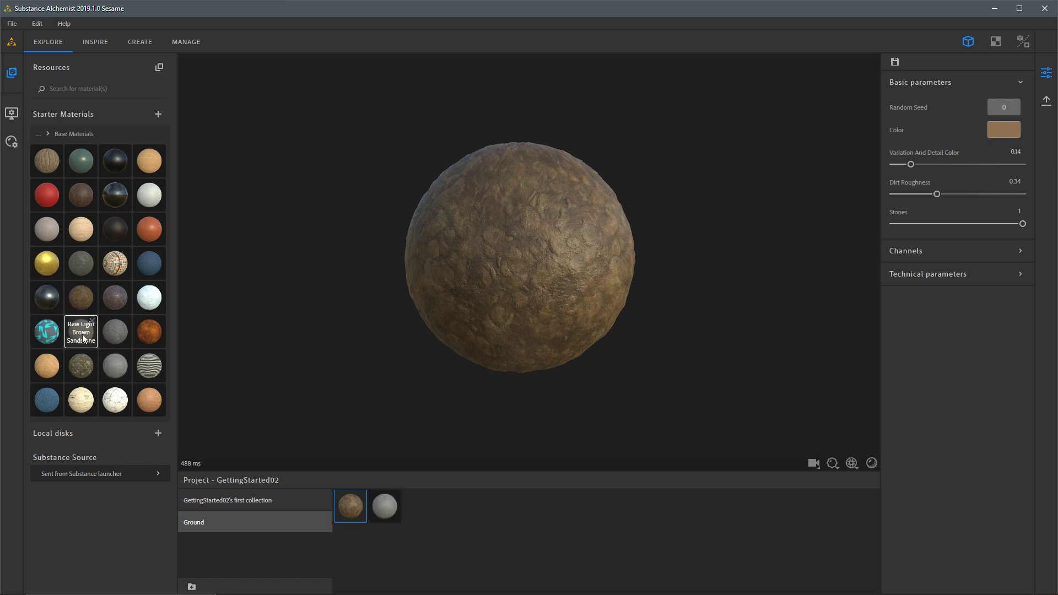
left_click_drag(83, 338, 454, 505)
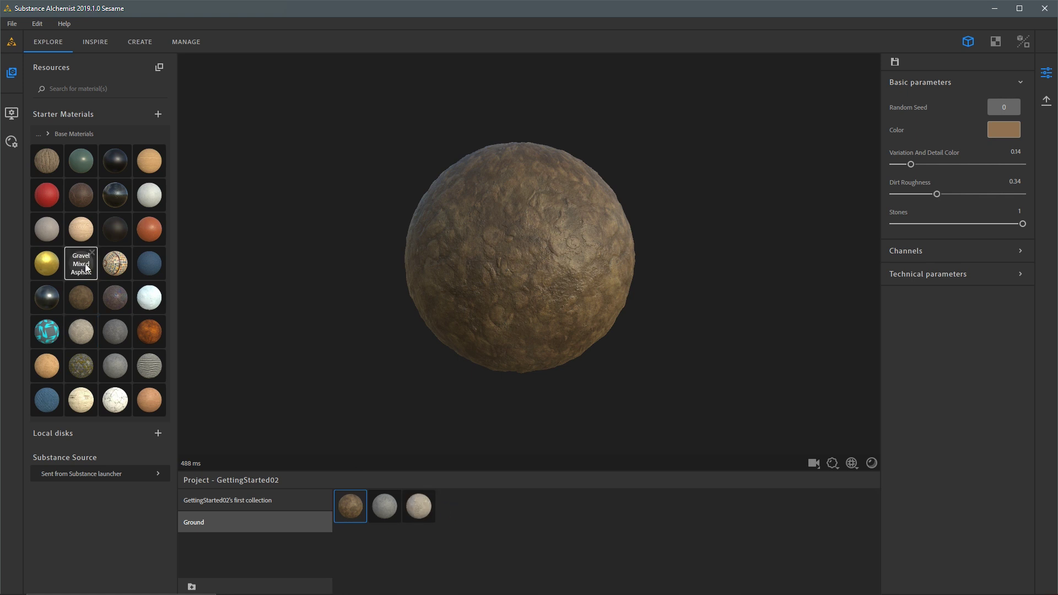
left_click_drag(87, 267, 557, 521)
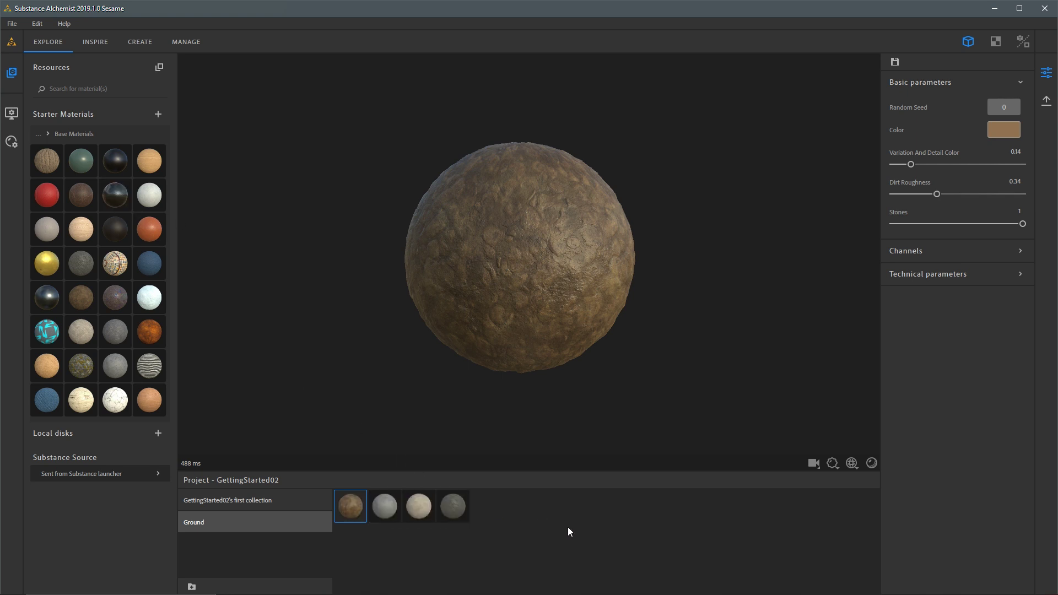
left_click(12, 24)
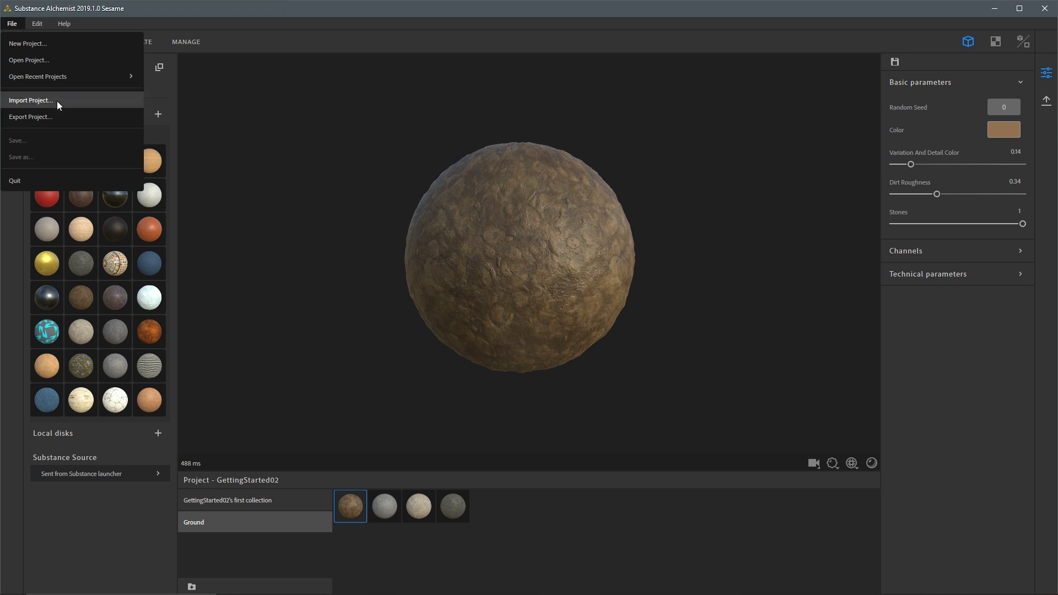
left_click(259, 123)
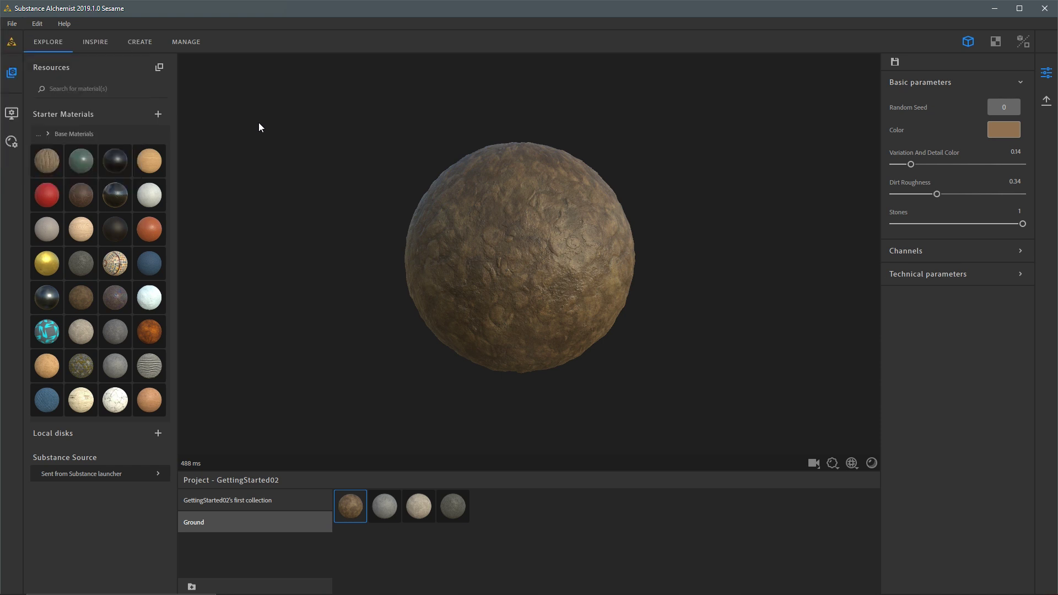
Export a board of the Ground collection, view the resulting image and close it
right_click(254, 523)
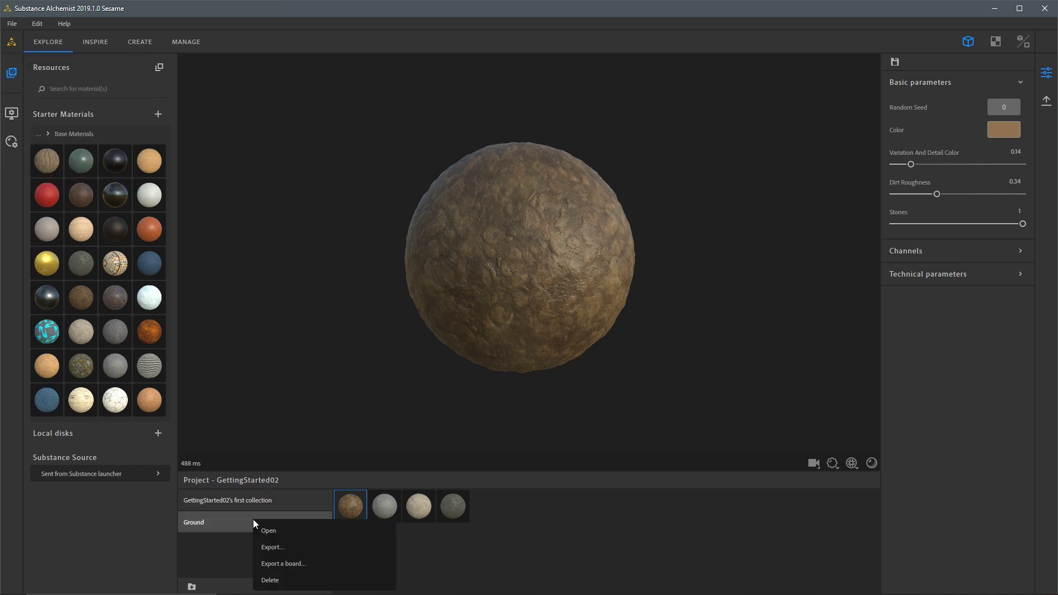
left_click(297, 564)
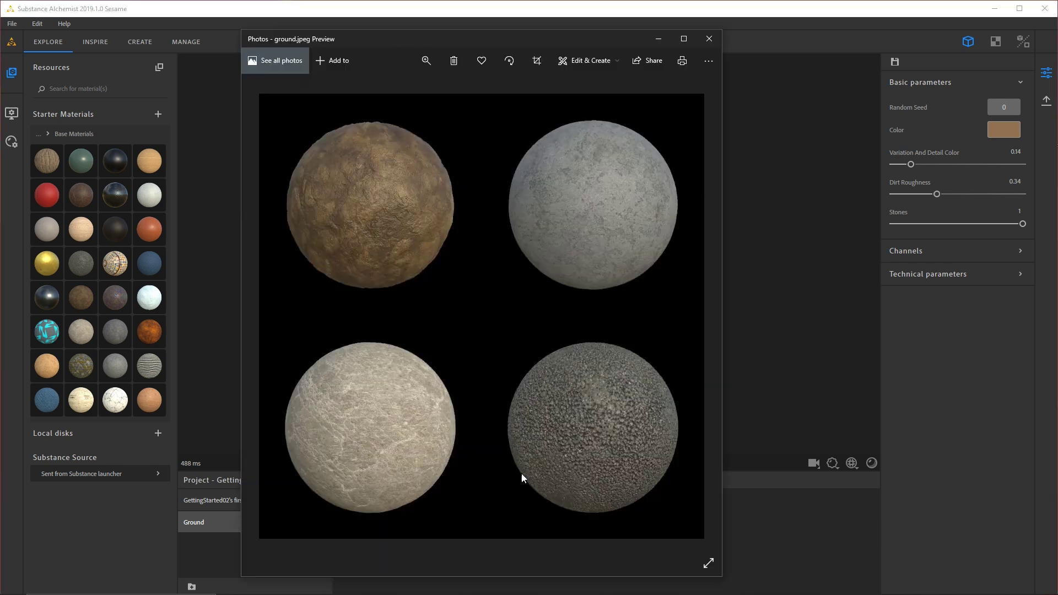
left_click_drag(447, 48, 733, 58)
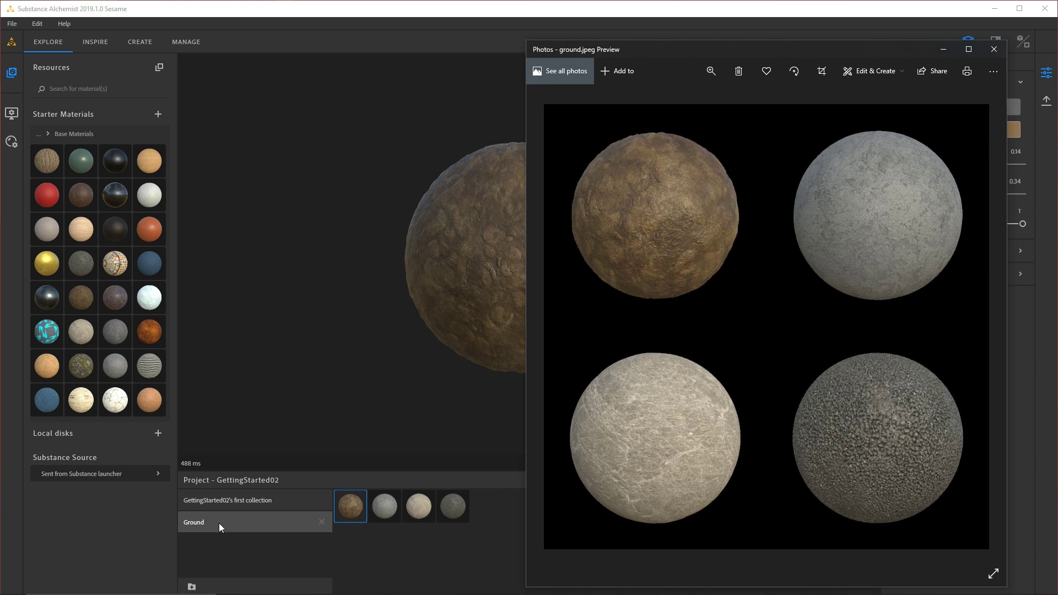
left_click(994, 49)
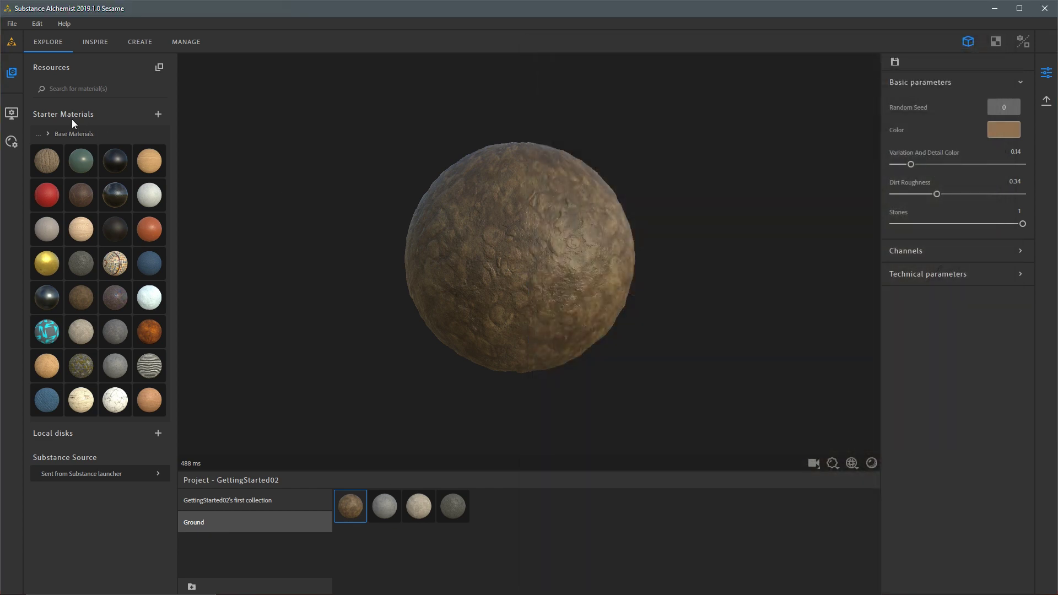
Set the global output resolution to 2048 x 2048
left_click(12, 115)
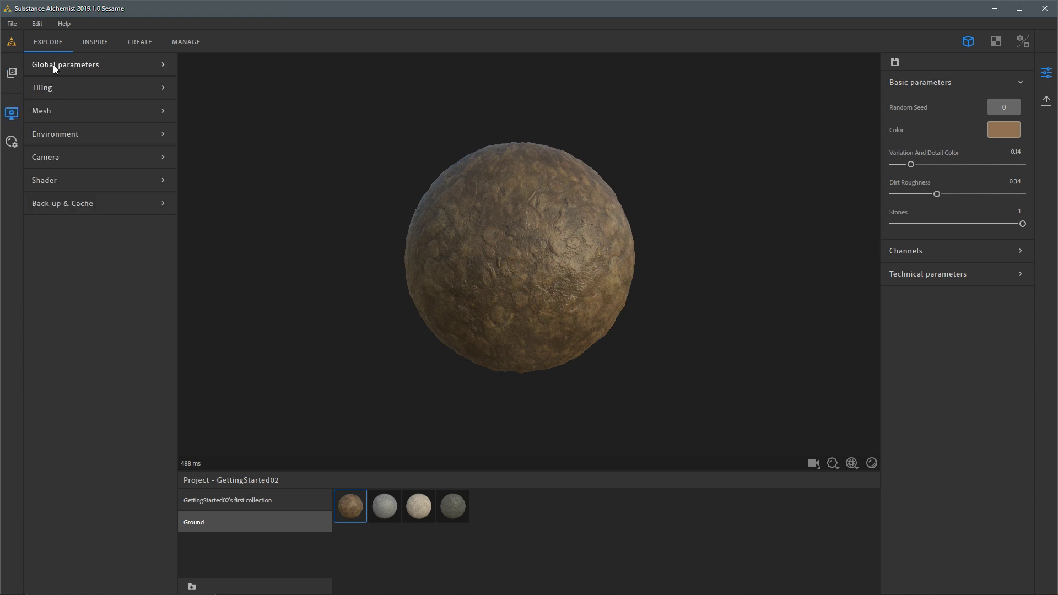
left_click(110, 64)
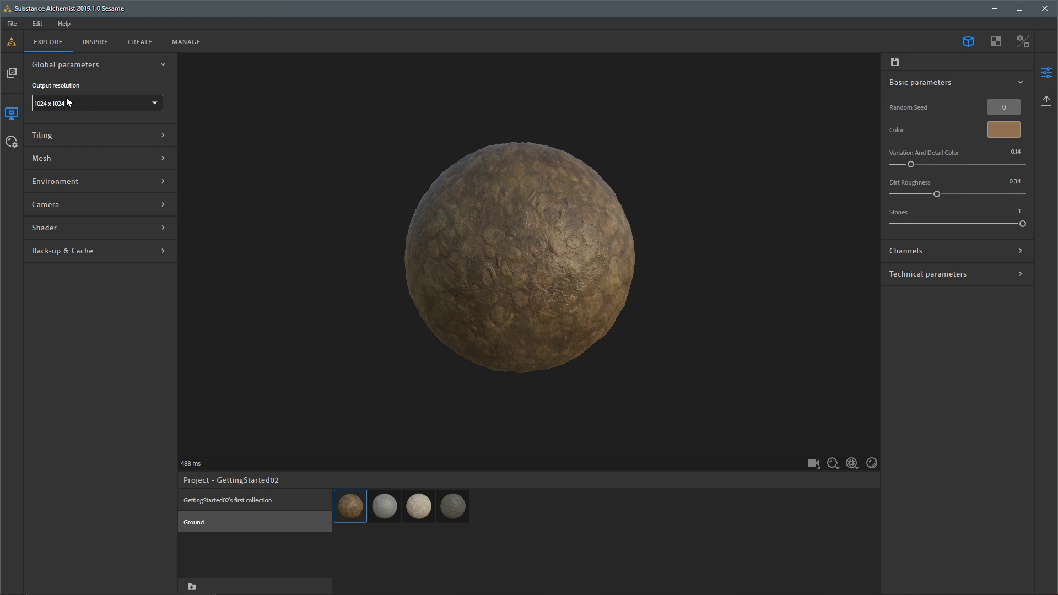
left_click(100, 102)
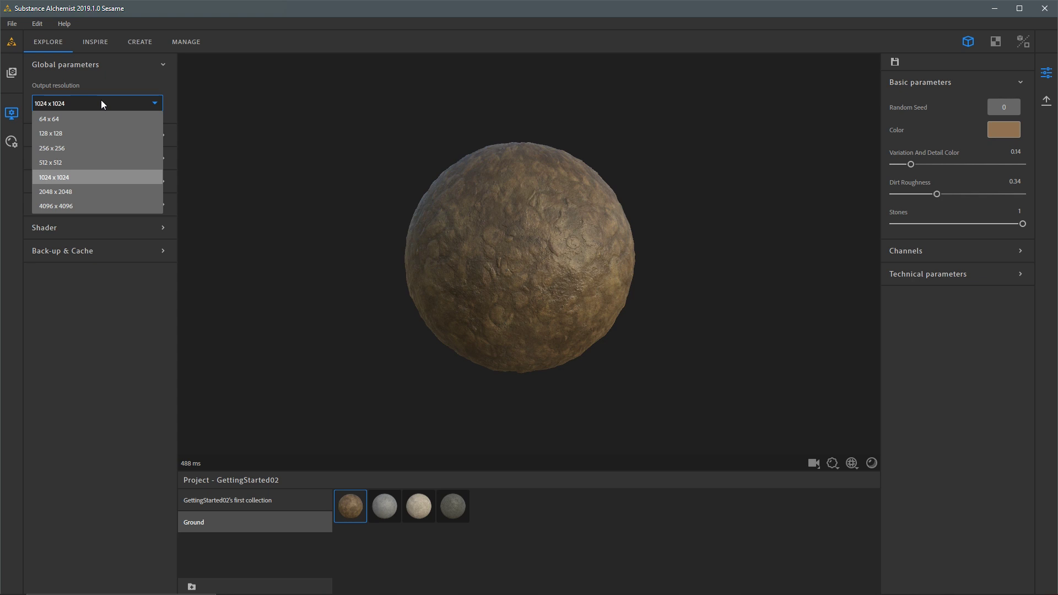
left_click(74, 193)
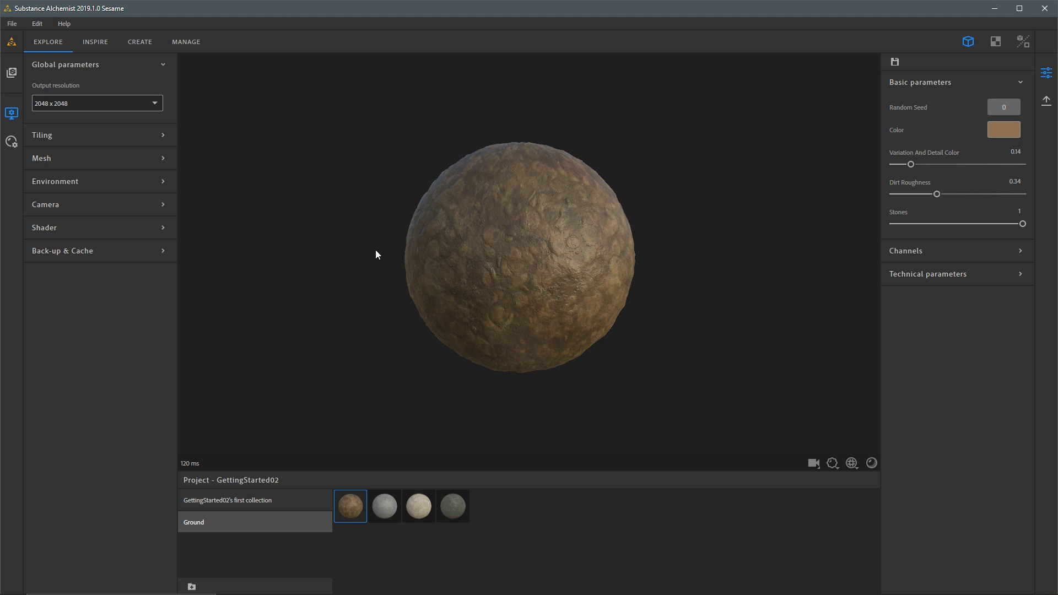
left_click(135, 136)
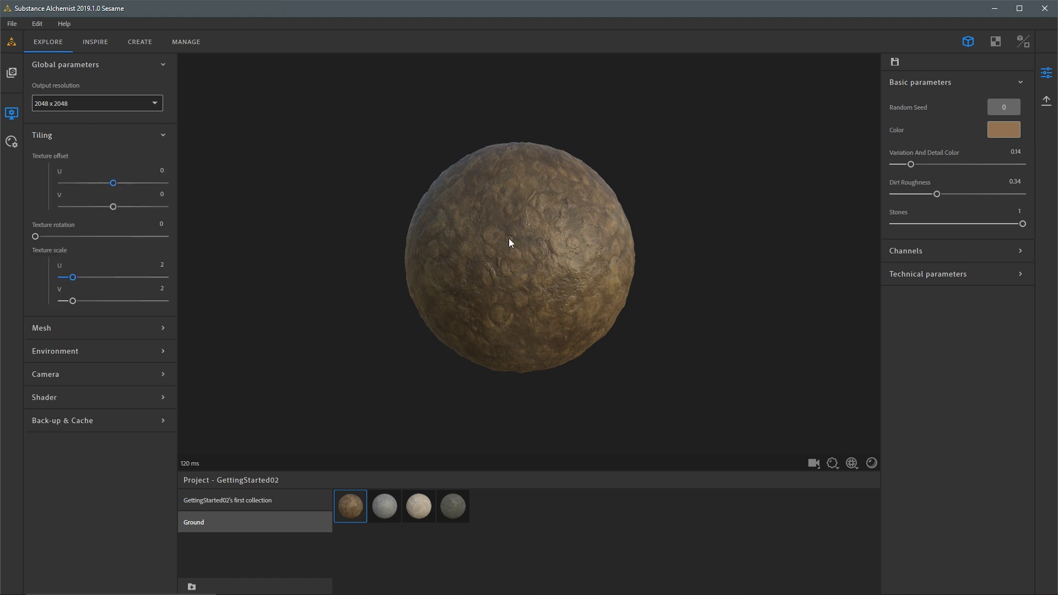
left_click(130, 136)
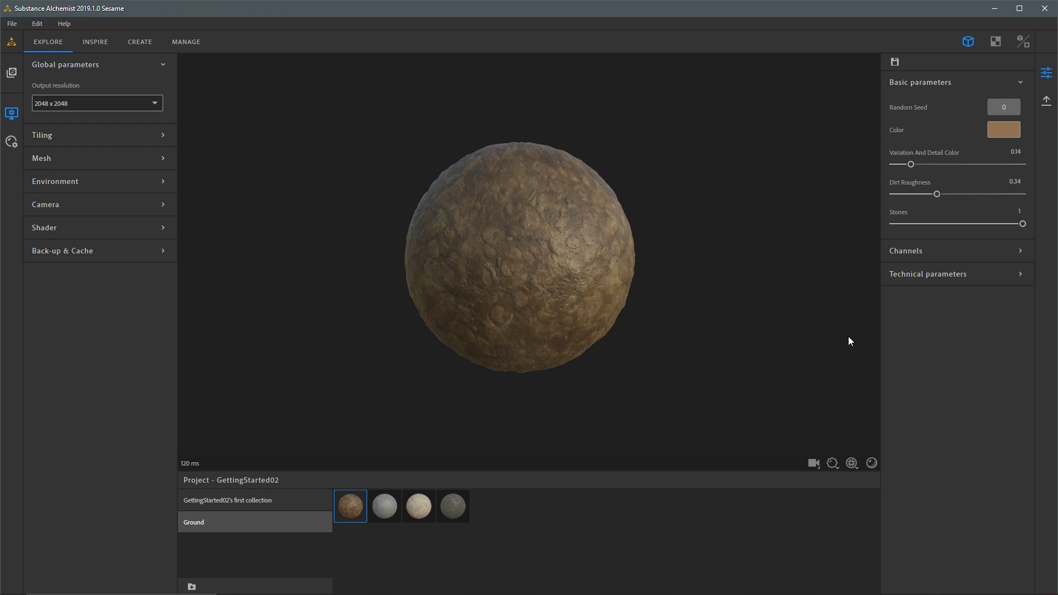
Set the material's texture scale U and texture scale V both to 1
left_click(851, 463)
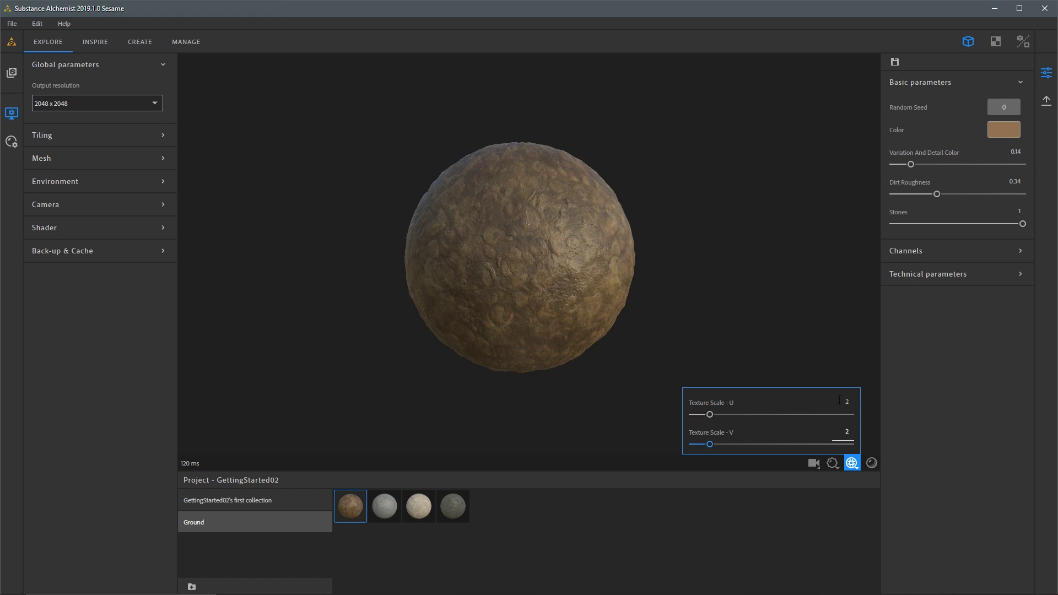
left_click_drag(708, 416, 692, 444)
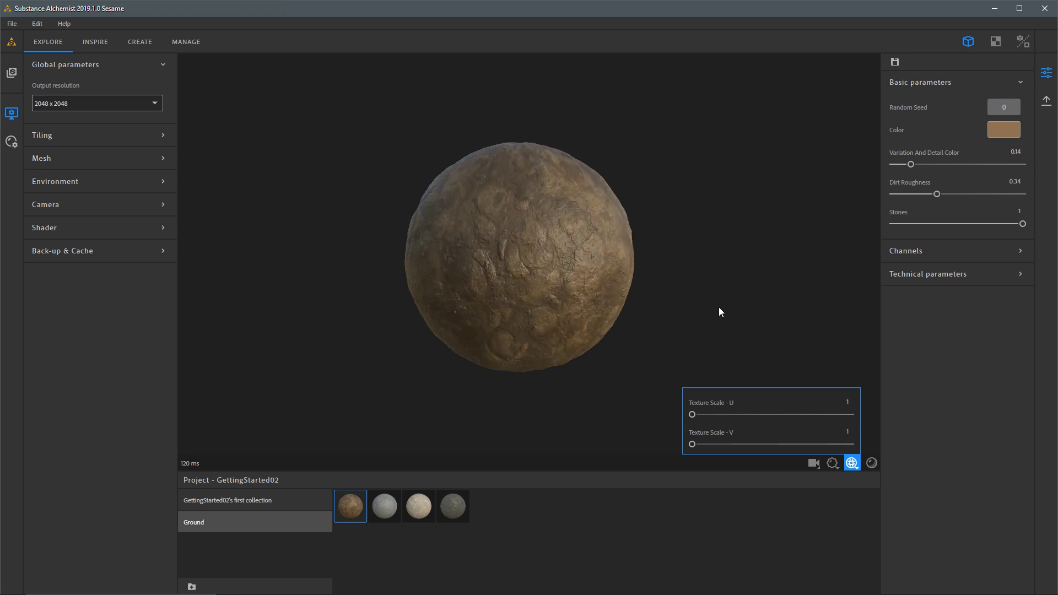
Preview the material on the Rounded Cube mesh, change the preview mesh to Plane and inspect its surface up close
left_click(95, 160)
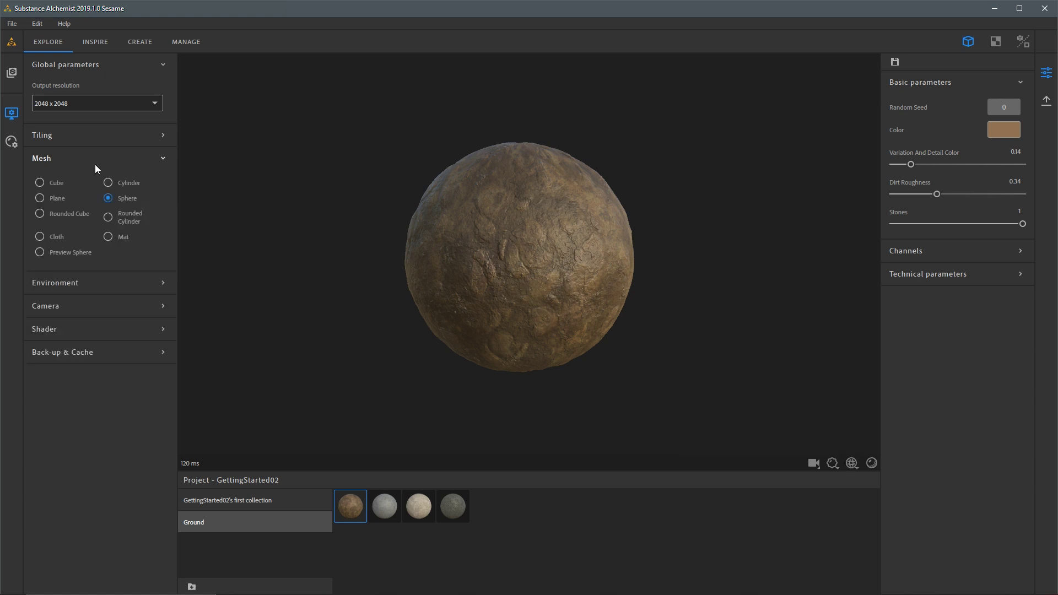
left_click(64, 213)
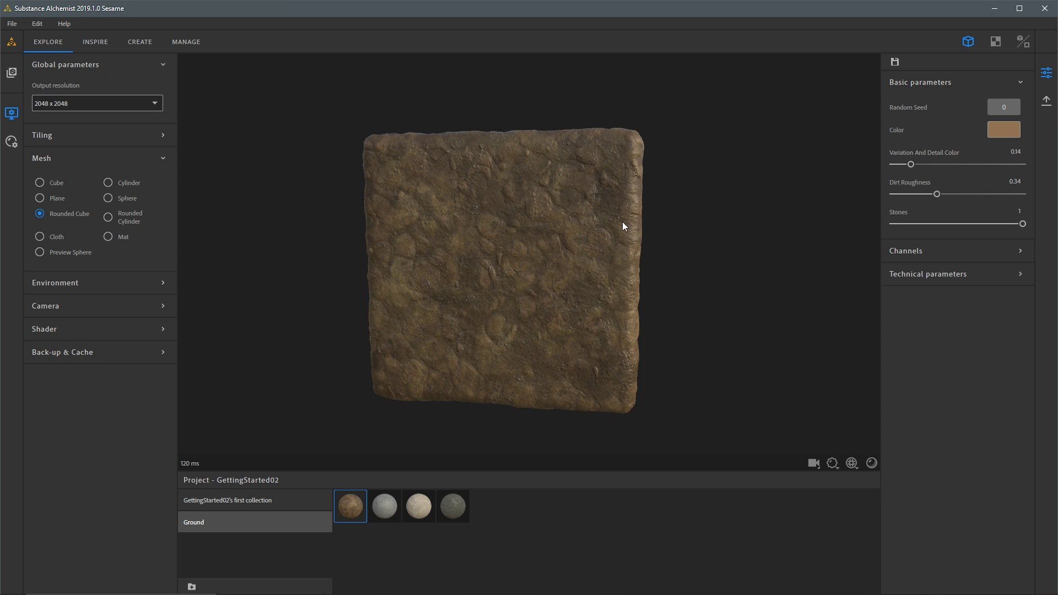
left_click_drag(638, 212, 590, 214)
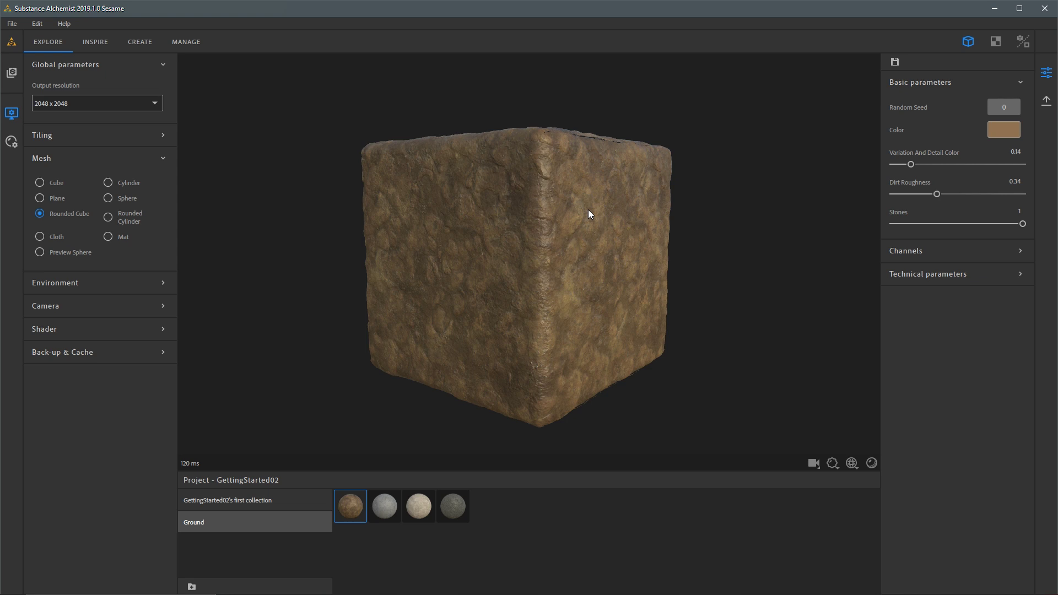
left_click(58, 198)
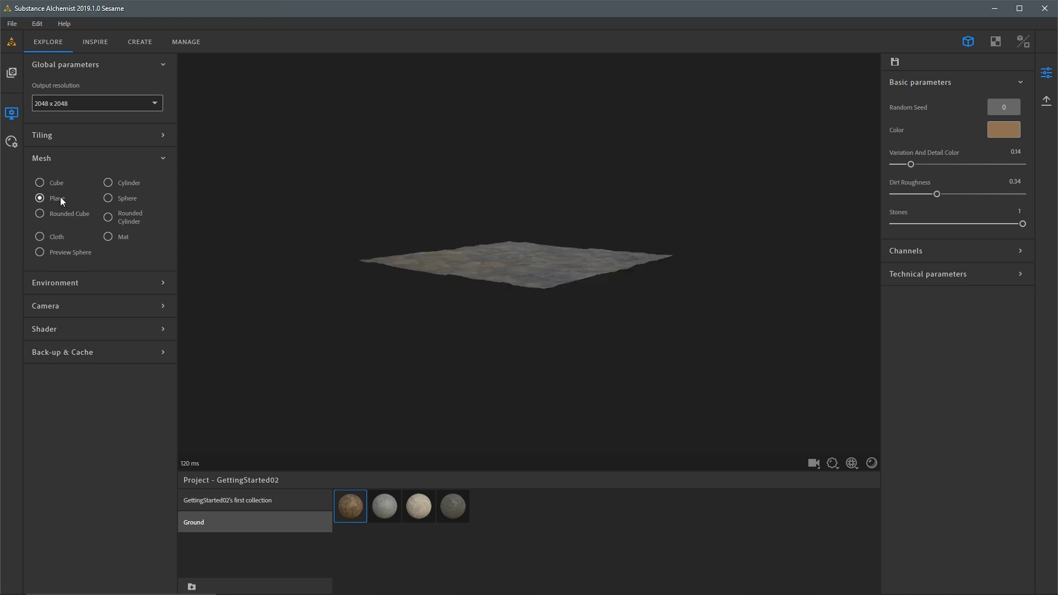
scroll(534, 270, "up", 6)
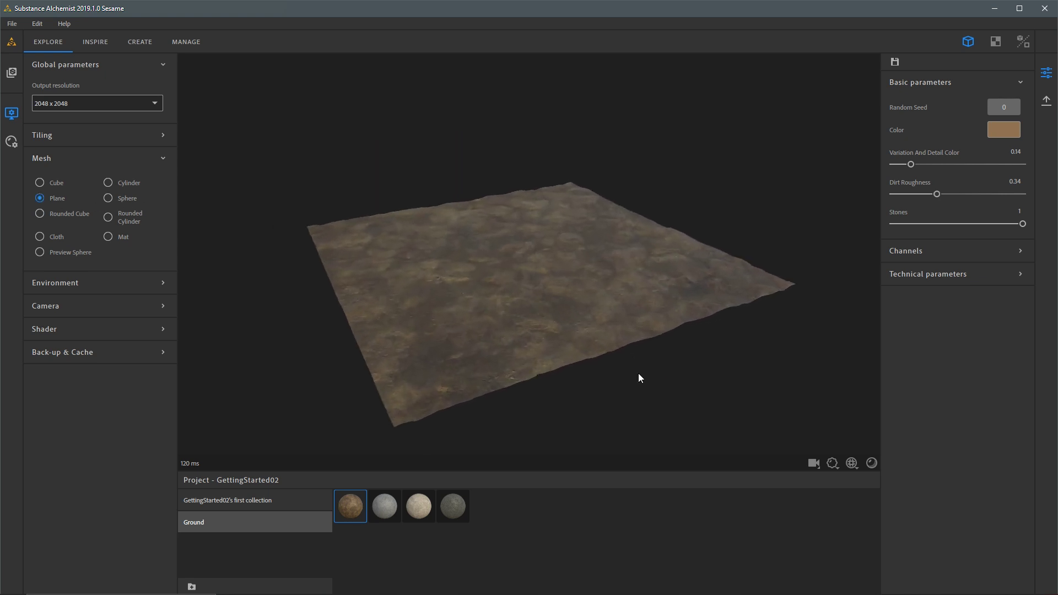
left_click_drag(574, 234, 805, 227)
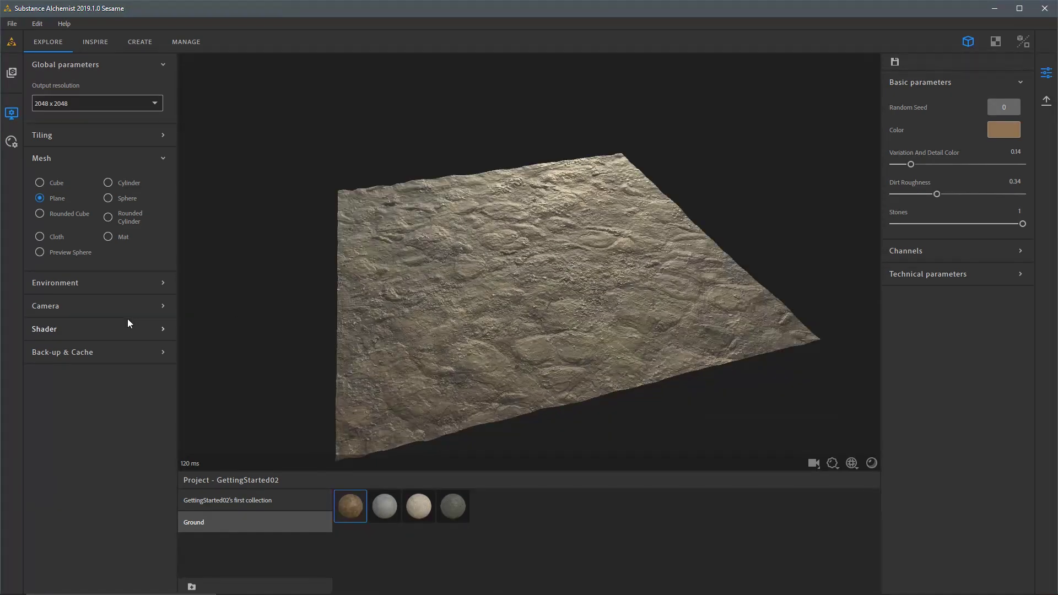
Show the Panorama environment as the viewport background and try environment rotations of 0.68 and 0.07
left_click(85, 283)
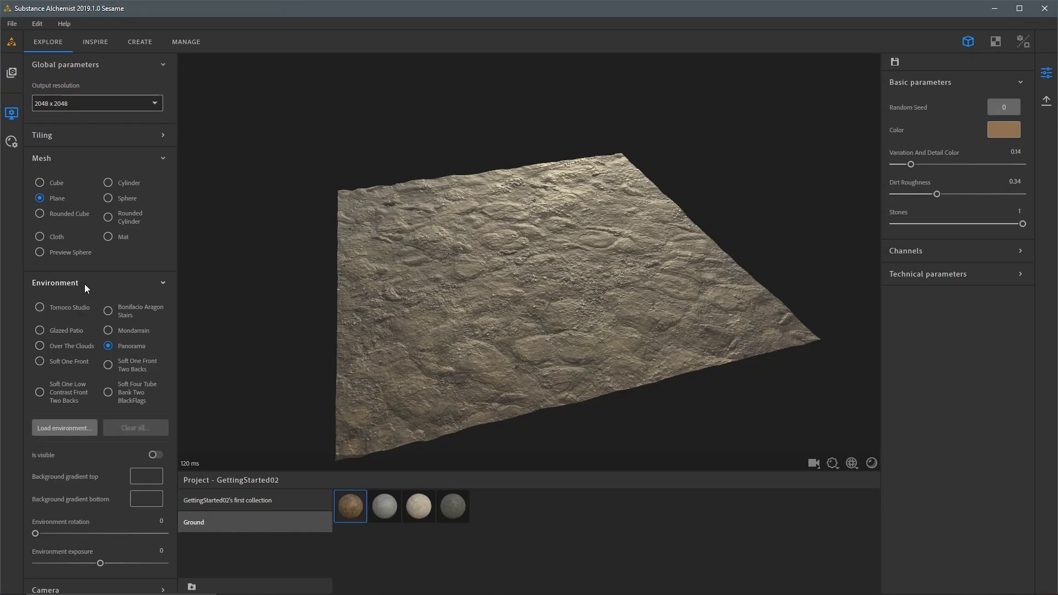
left_click(54, 158)
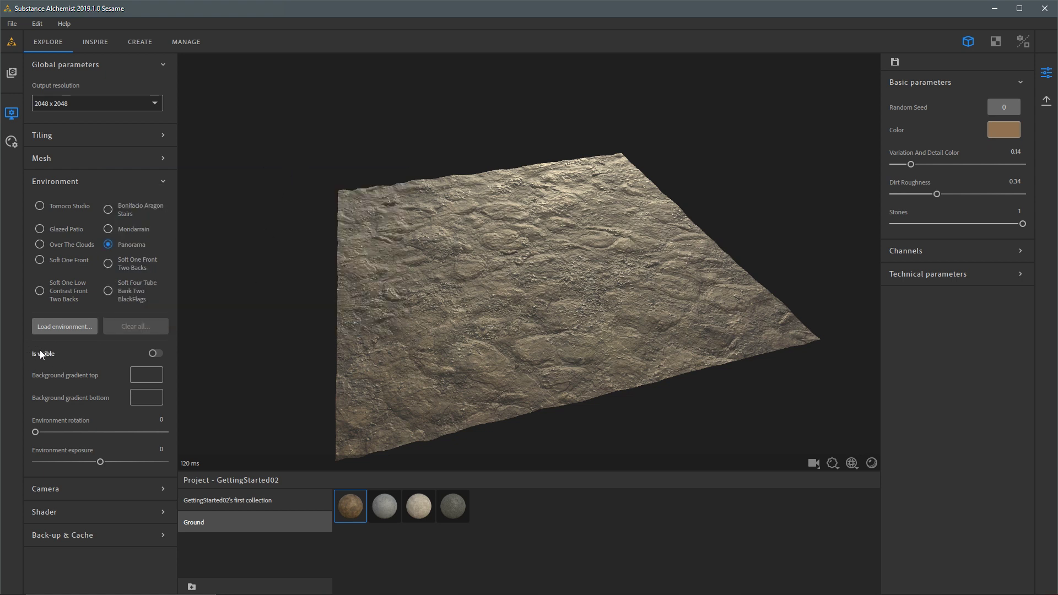
left_click(155, 354)
left_click_drag(286, 252, 314, 253)
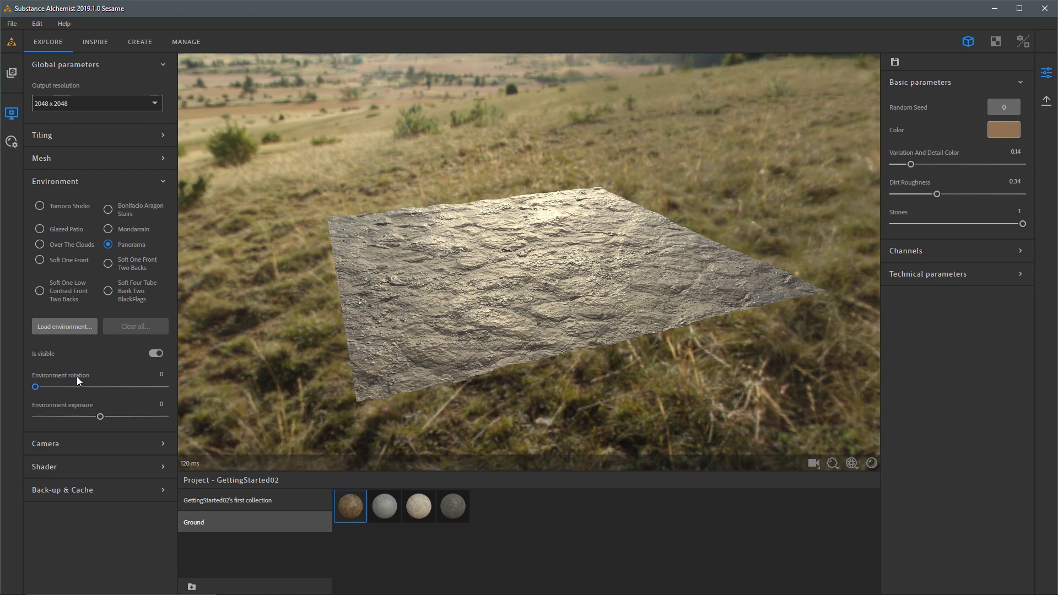
left_click_drag(47, 392, 124, 397)
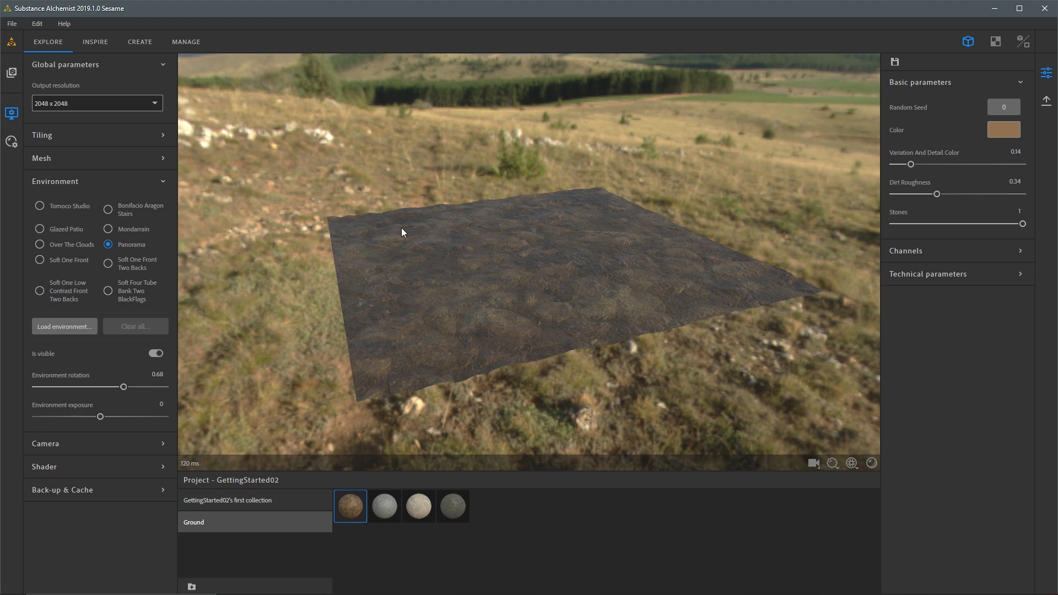
right_click_drag(403, 238, 553, 258, "shift")
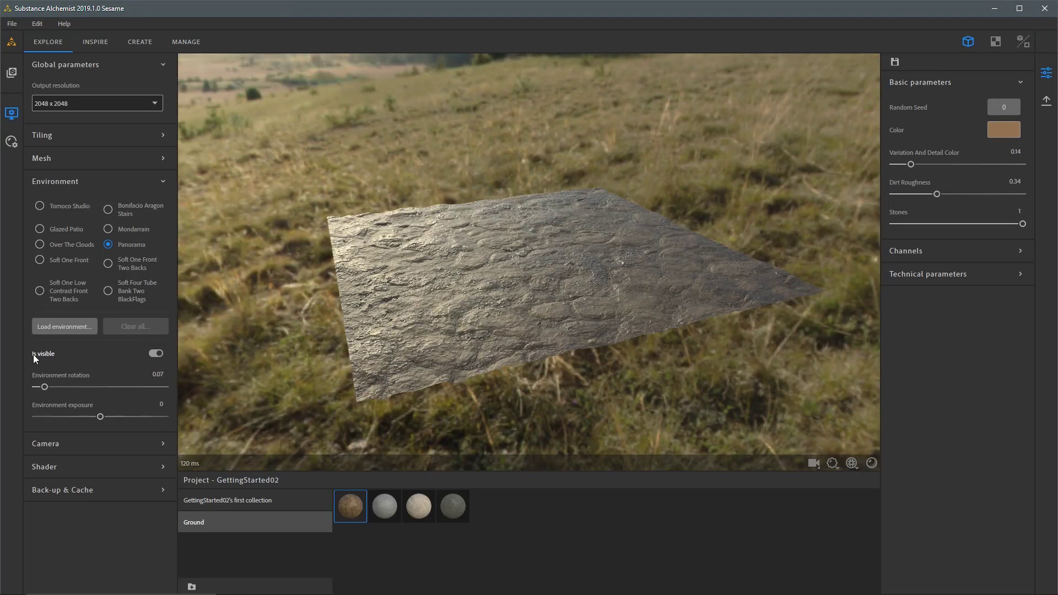
Hide the environment background and set the environment rotation to 0.09
left_click(156, 354)
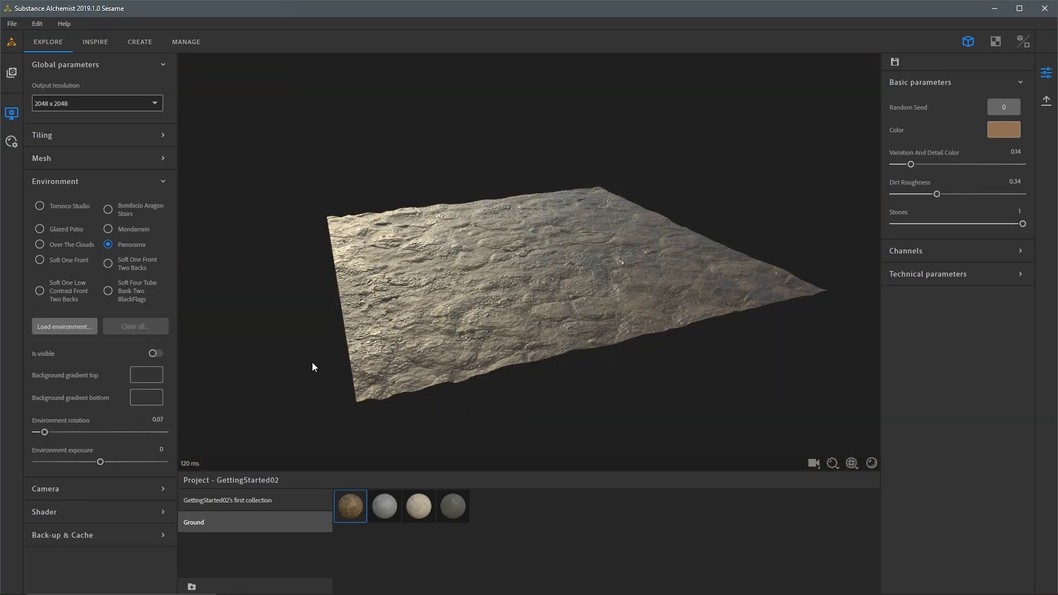
mouse_move(564, 225)
left_mouse_down()
mouse_move(496, 228)
mouse_move(488, 254)
mouse_move(566, 217)
mouse_move(540, 241)
mouse_move(587, 225)
mouse_move(573, 223)
left_mouse_up()
mouse_move(596, 273)
right_mouse_down("shift")
mouse_move(541, 267)
mouse_move(649, 274)
mouse_move(600, 274)
mouse_move(614, 272)
right_mouse_up("shift")
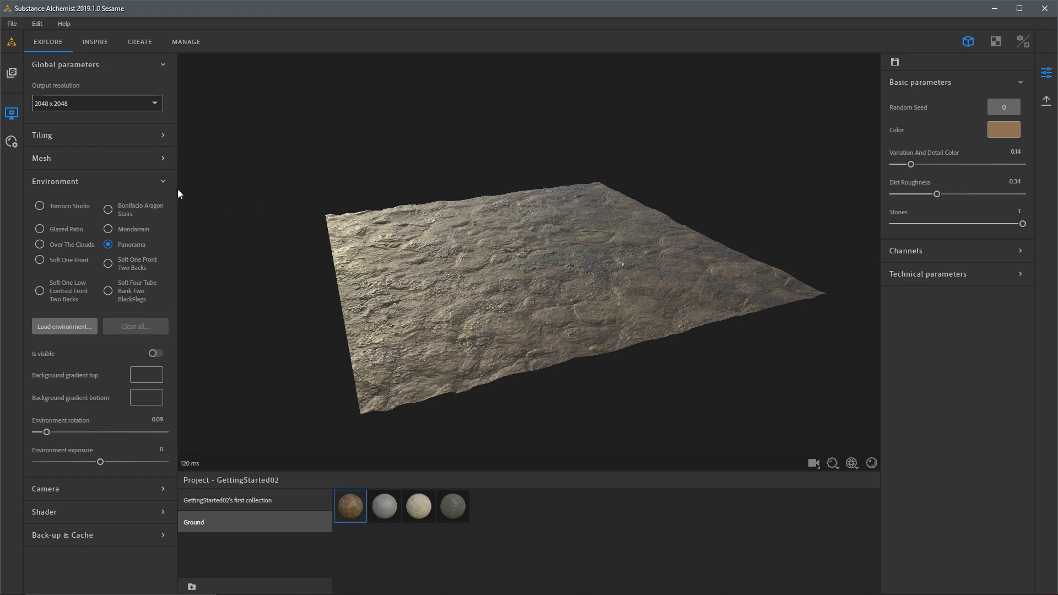
Check the projection and field of view options in the camera settings
left_click(163, 181)
left_click(103, 204)
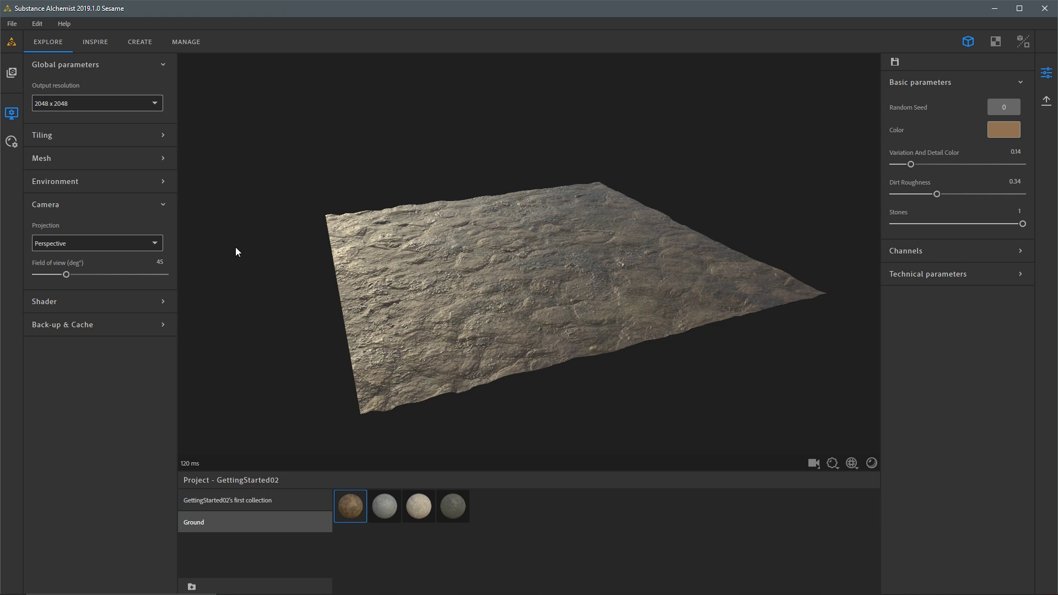
left_click(163, 204)
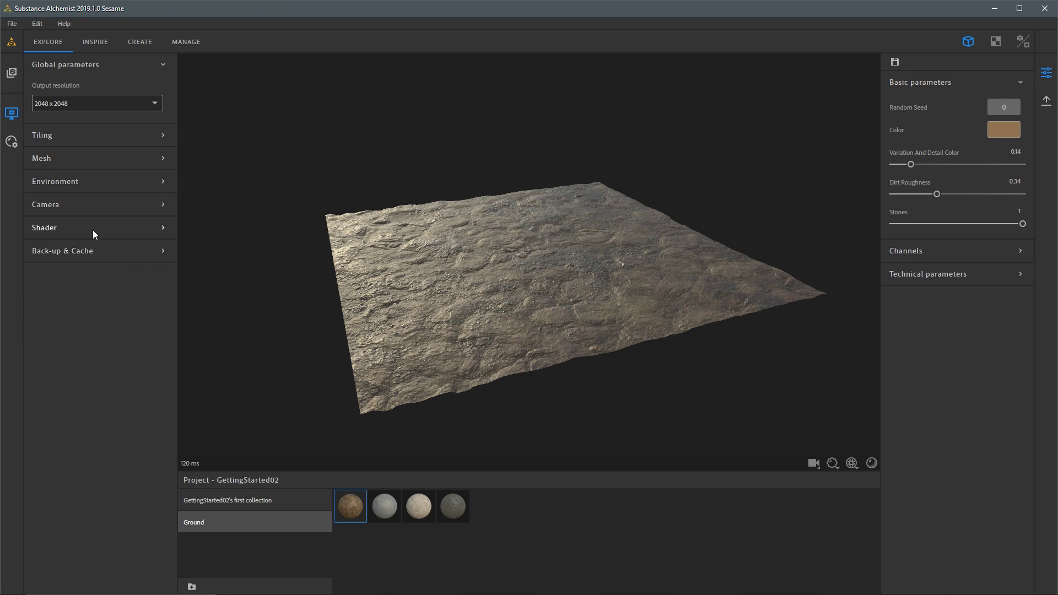
Set the shader's displacement quality to 1 and displacement amplitude to 0.41 for the plane
left_click(162, 230)
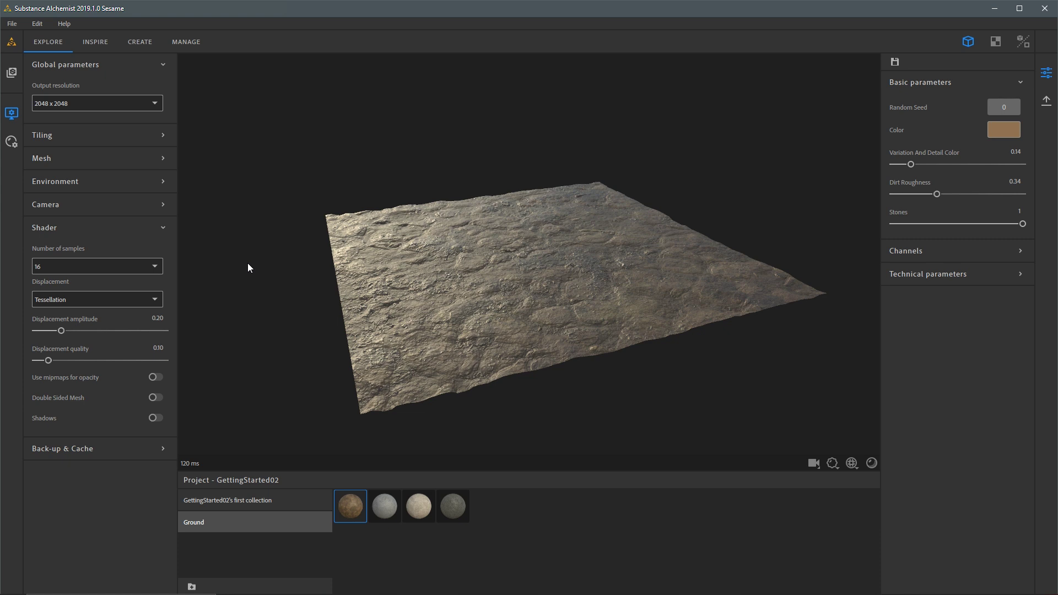
left_click(832, 463)
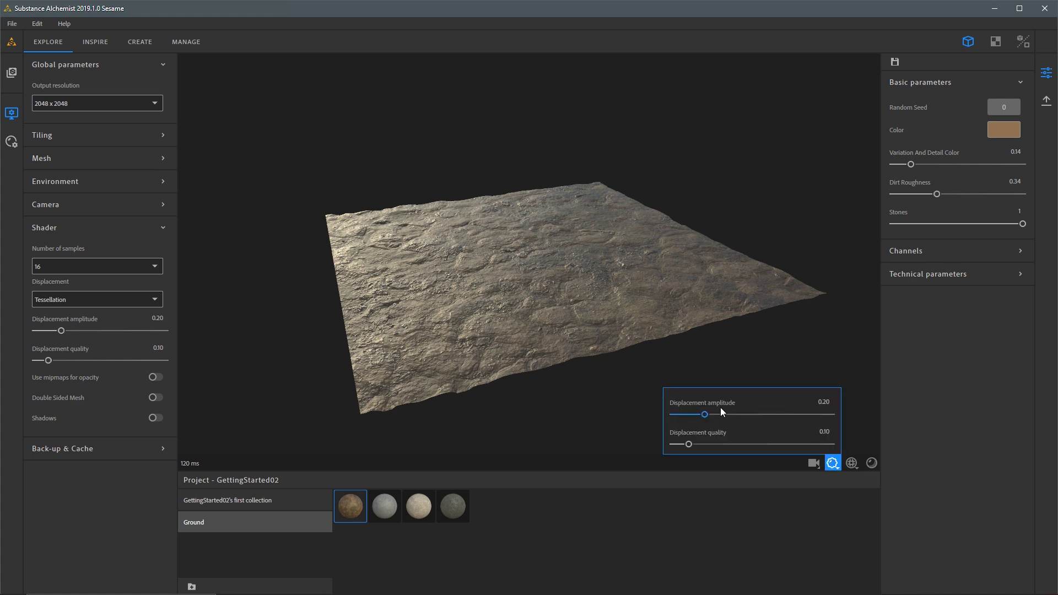
left_click_drag(705, 415, 758, 422)
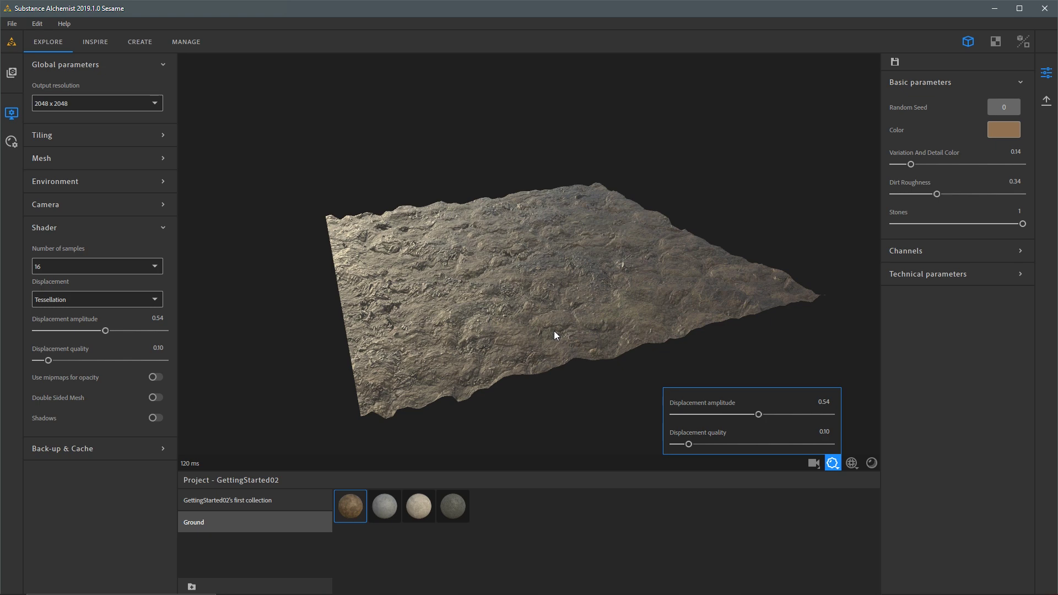
left_click_drag(688, 443, 880, 454)
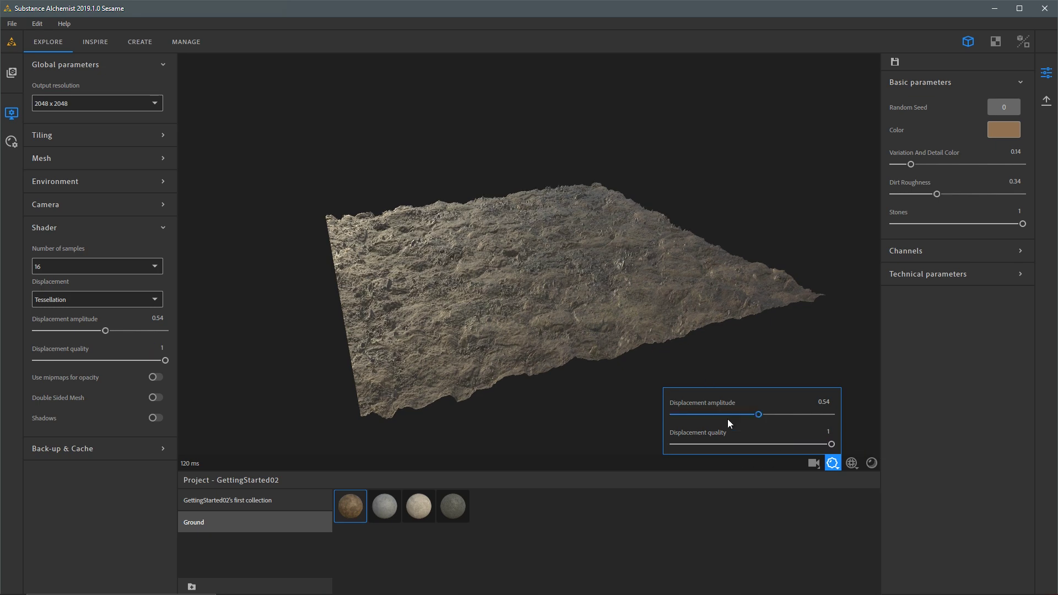
mouse_move(759, 414)
left_mouse_down()
mouse_move(728, 413)
mouse_move(739, 412)
left_mouse_up()
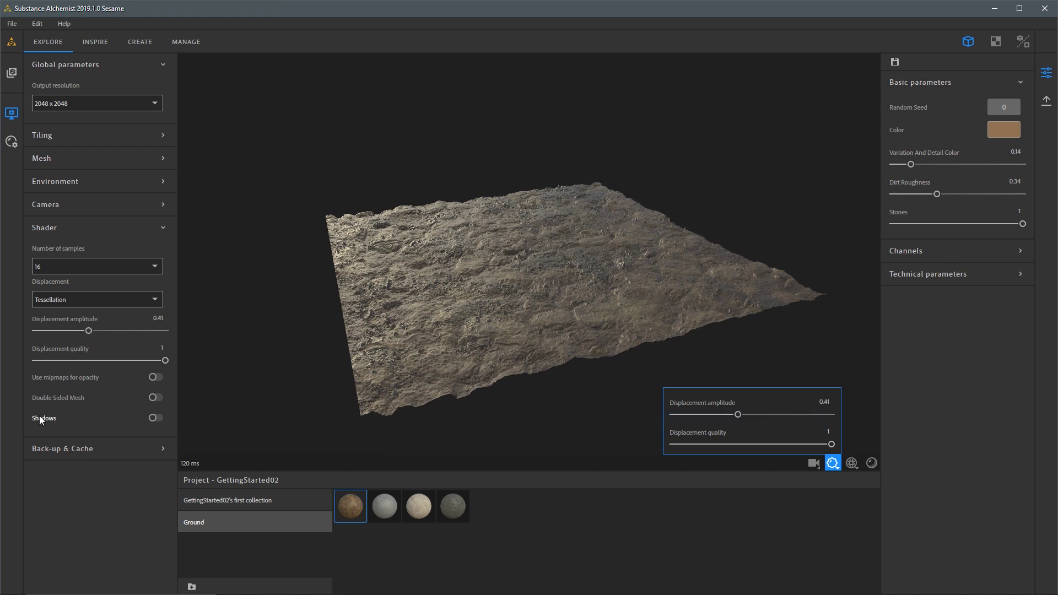
Enable viewport shadows and compare the plane's relief with shadows off and on, leaving them enabled
left_click(156, 417)
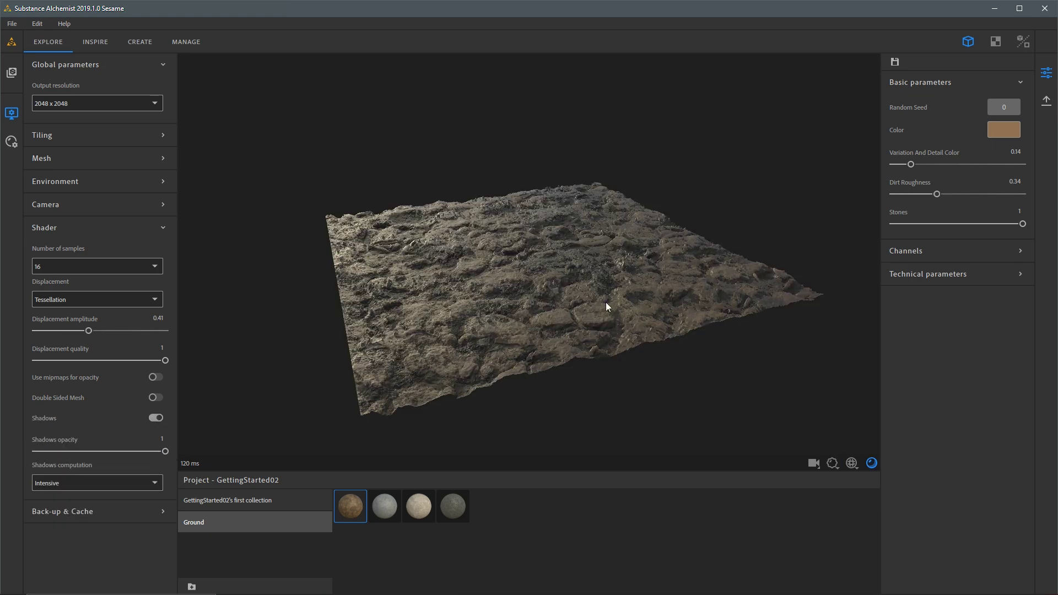
scroll(573, 272, "up", 5)
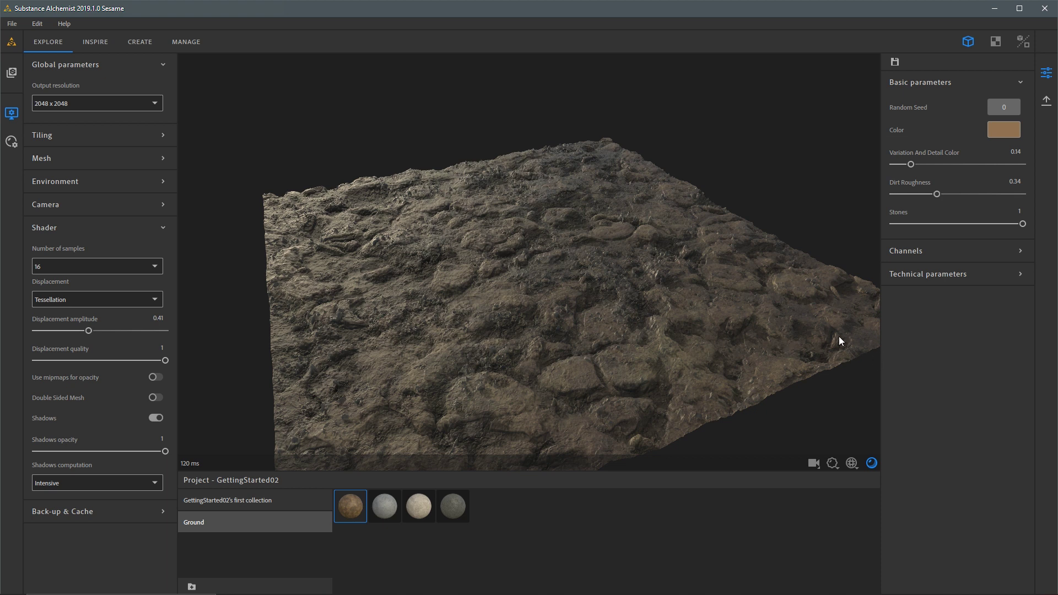
left_click(871, 464)
left_click(871, 464)
left_click(871, 464)
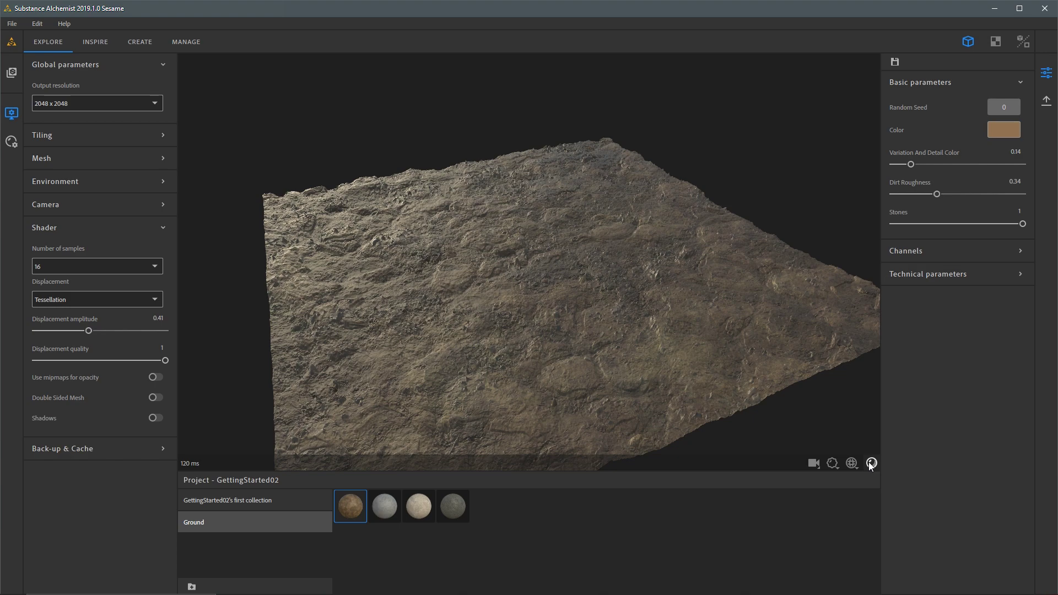
left_click(871, 464)
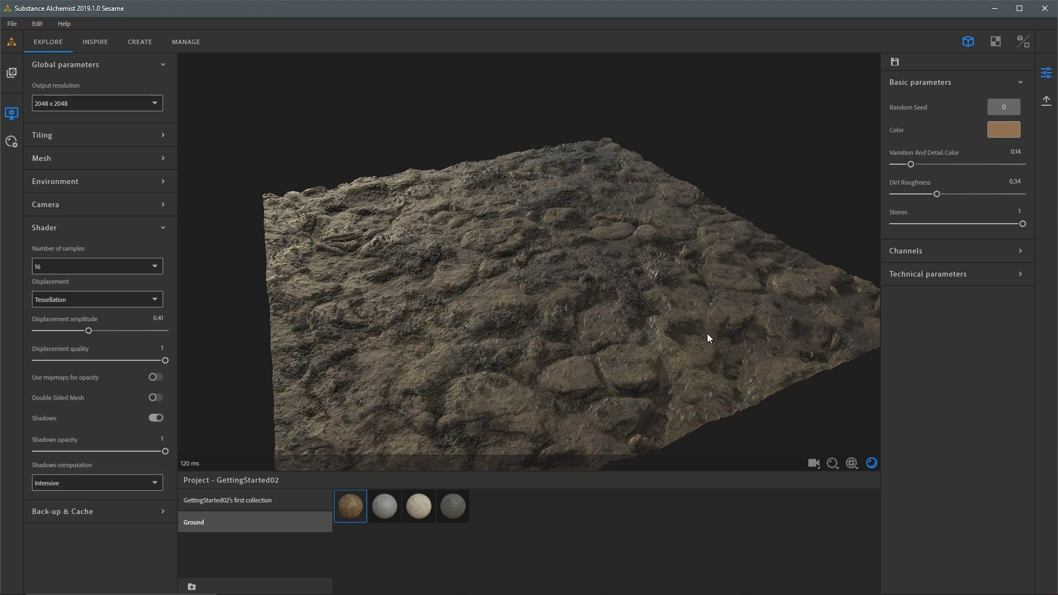
mouse_move(704, 326)
left_mouse_down()
mouse_move(544, 300)
mouse_move(632, 341)
mouse_move(685, 329)
mouse_move(673, 315)
mouse_move(700, 320)
left_mouse_up()
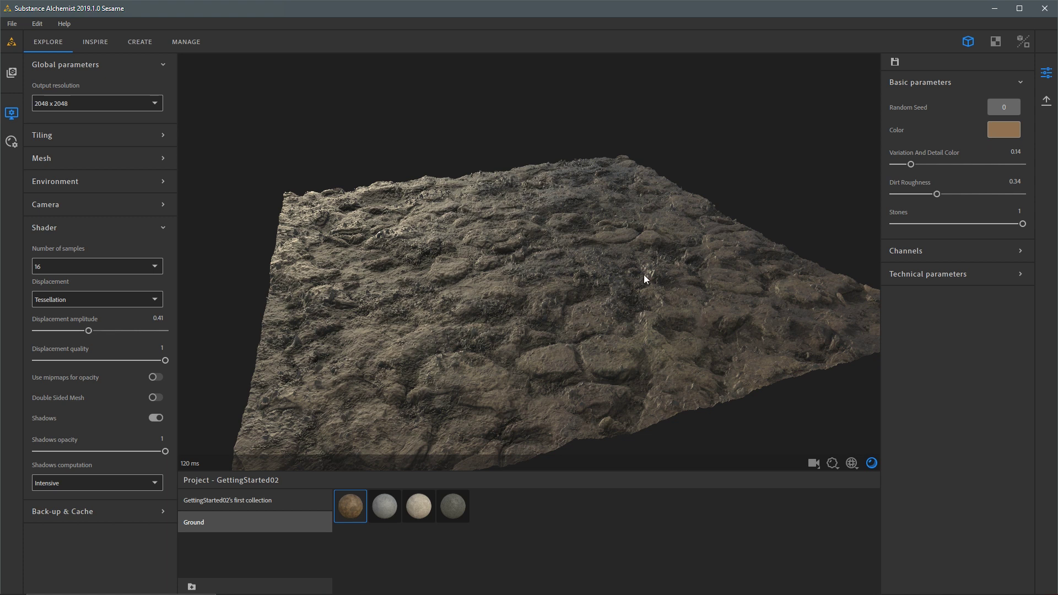
Start linking a new local folder and choose TOOLBOX/SUBSTANCE/SBS/sbsar from the Adobe Systems Incorporated OneDrive
left_click(11, 72)
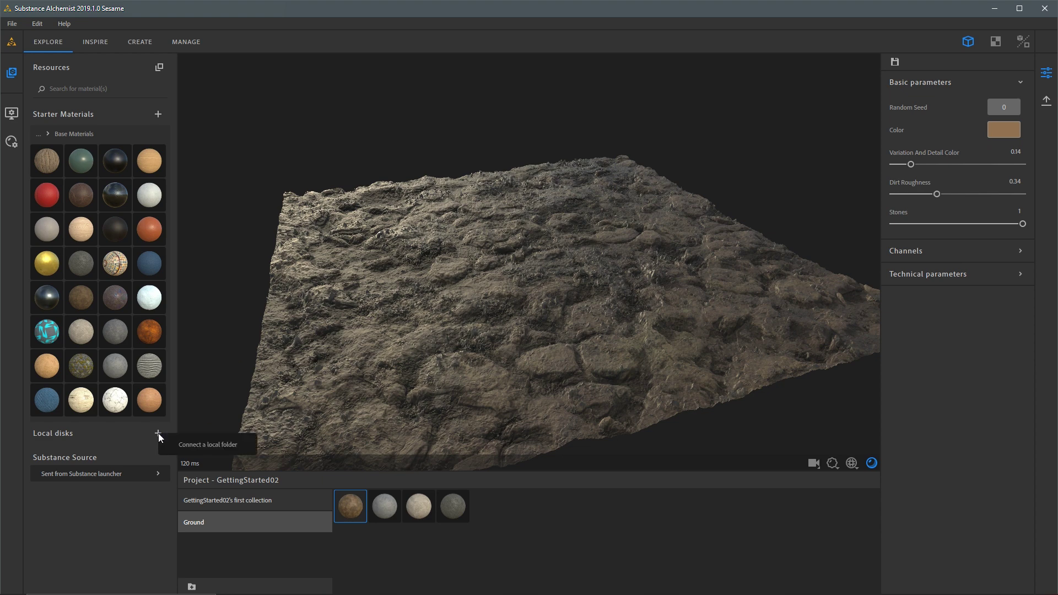
left_click(218, 444)
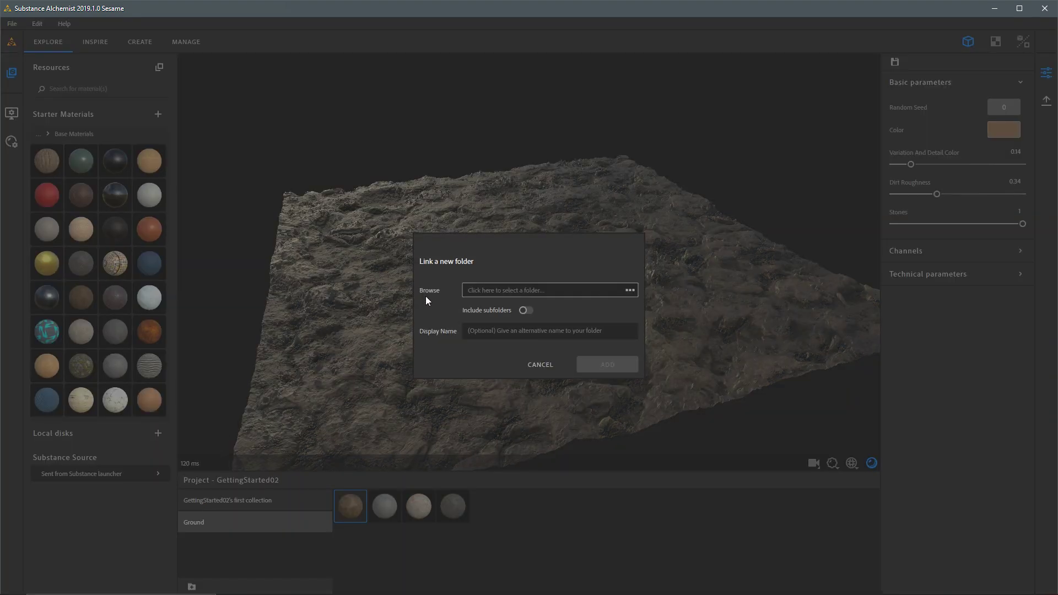
left_click(494, 295)
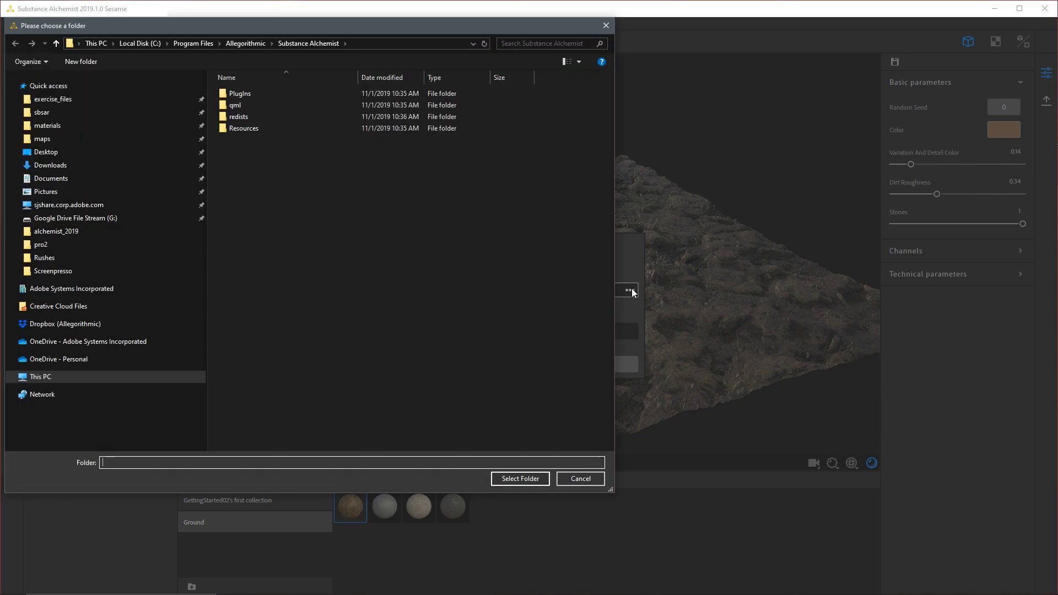
left_click(102, 346)
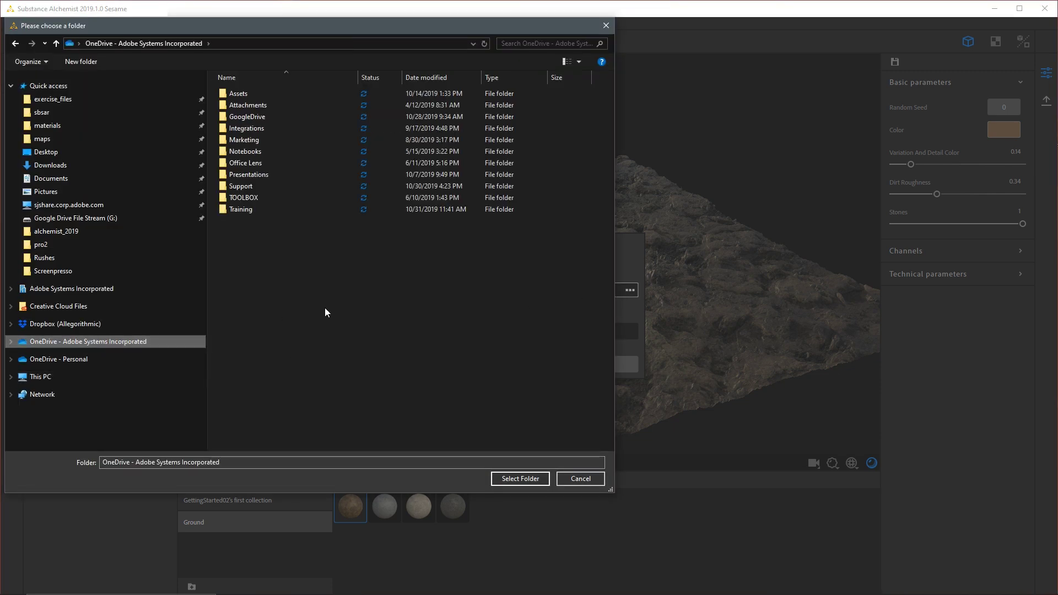
double_click(248, 200)
double_click(244, 150)
double_click(236, 128)
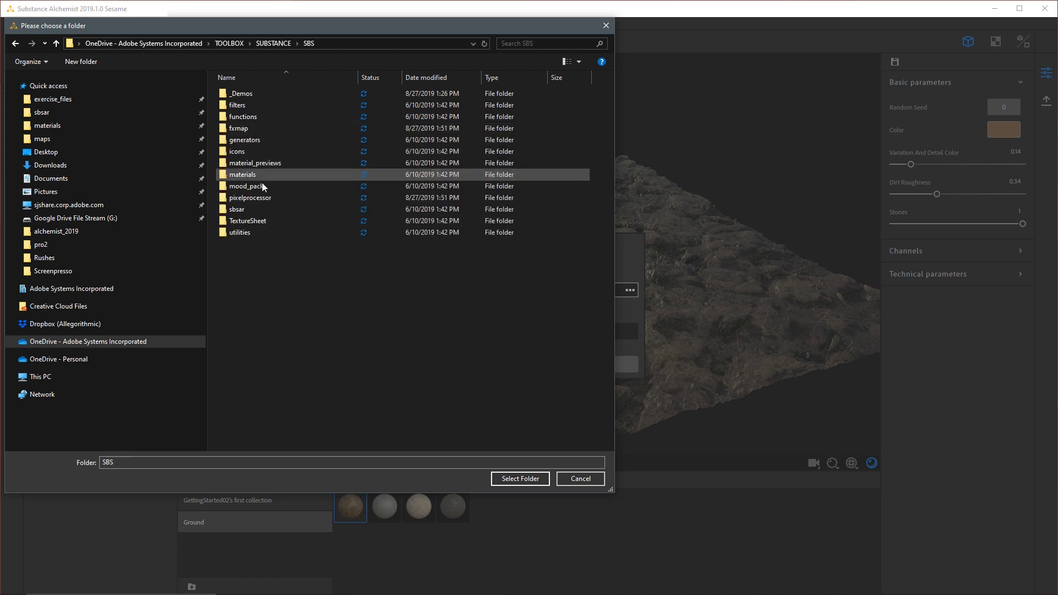
double_click(236, 208)
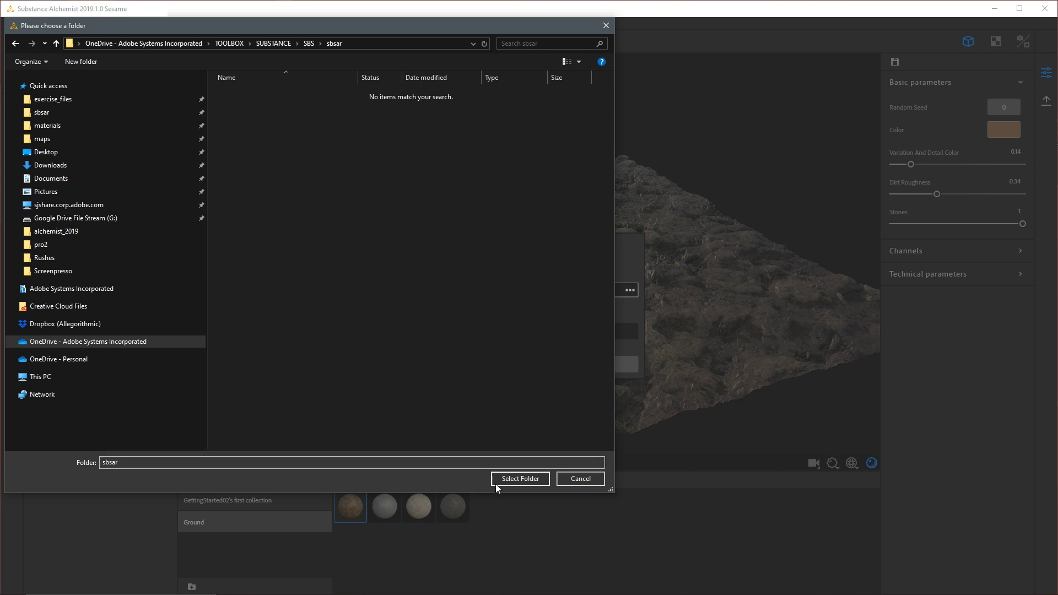
left_click(510, 479)
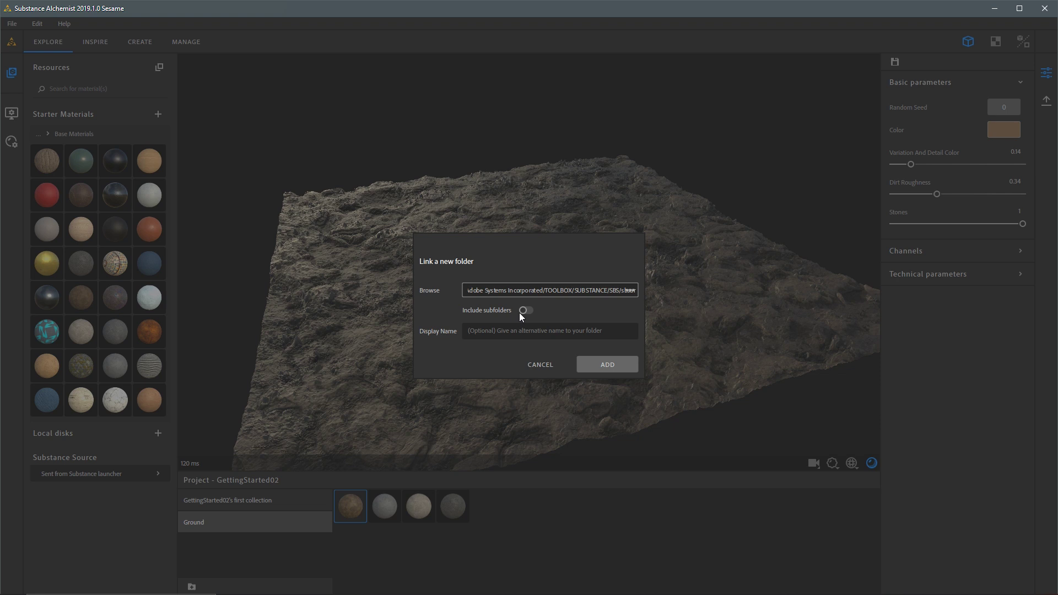
Give the linked folder the display name Materials and add it to the local disks
left_click(559, 331)
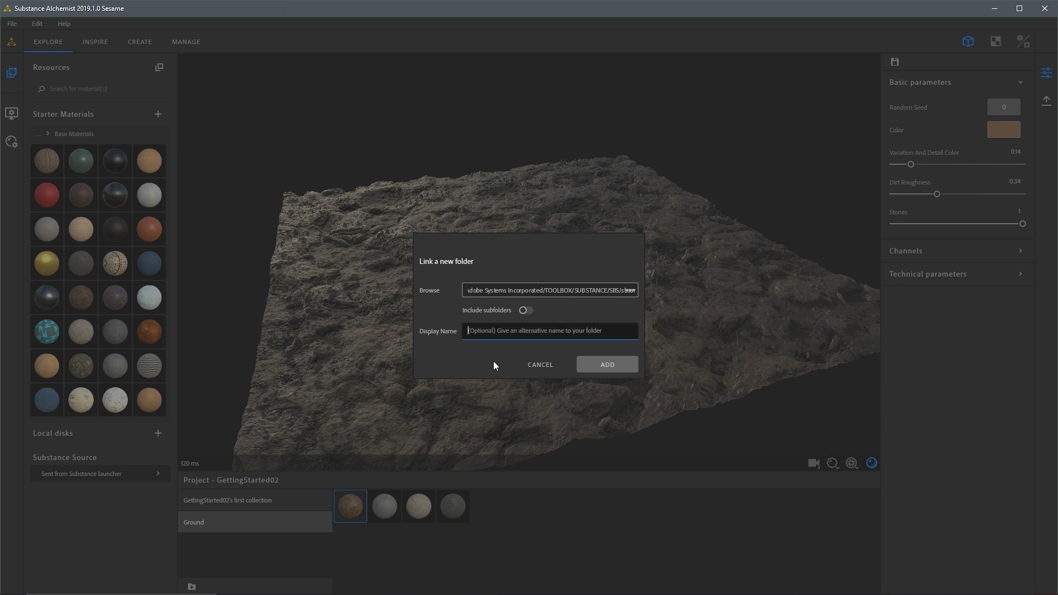
type("M")
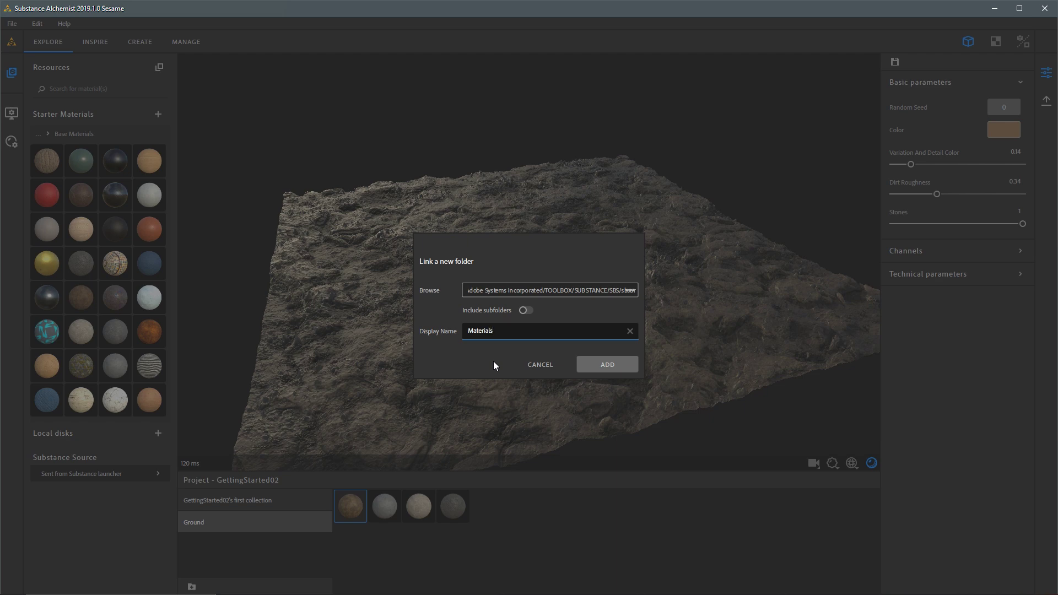
type("aterials")
left_click(607, 363)
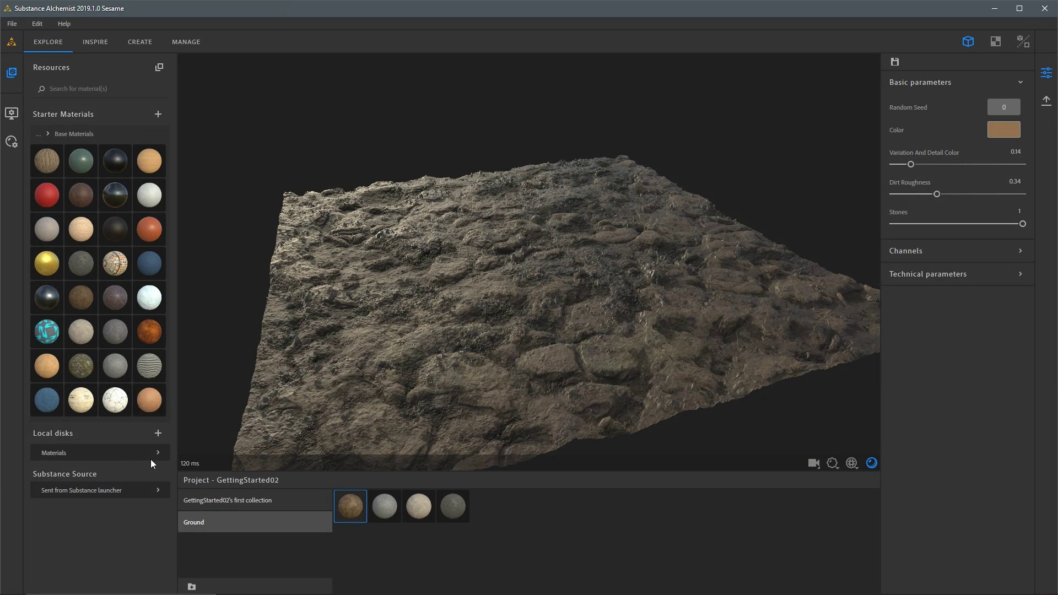
Expand the linked Materials folder, leave the Base Materials folder and load the Rocky 02 material onto the plane
left_click(157, 452)
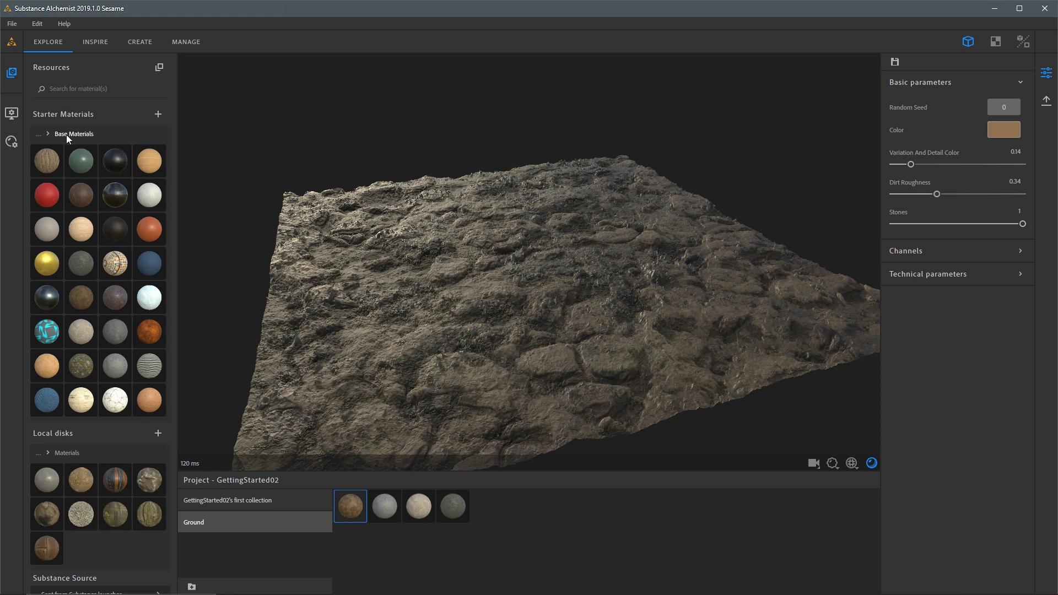
left_click(38, 134)
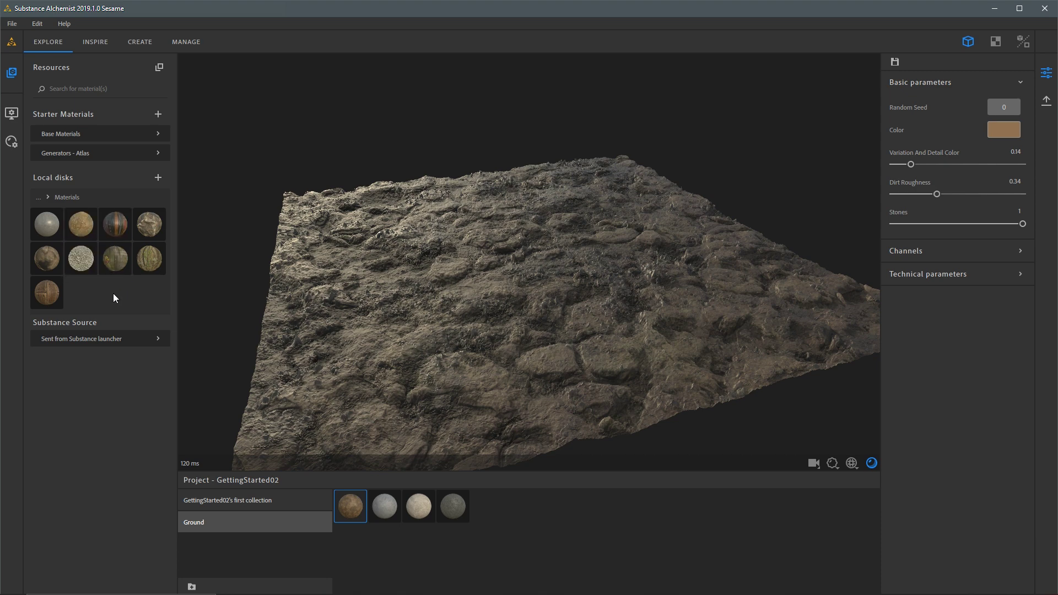
left_click(154, 232)
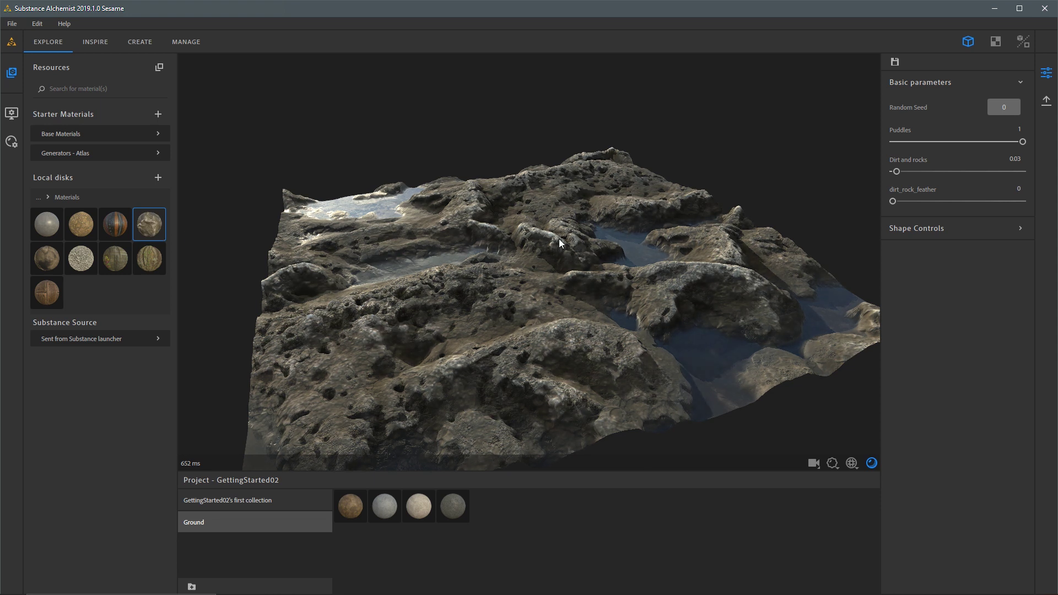
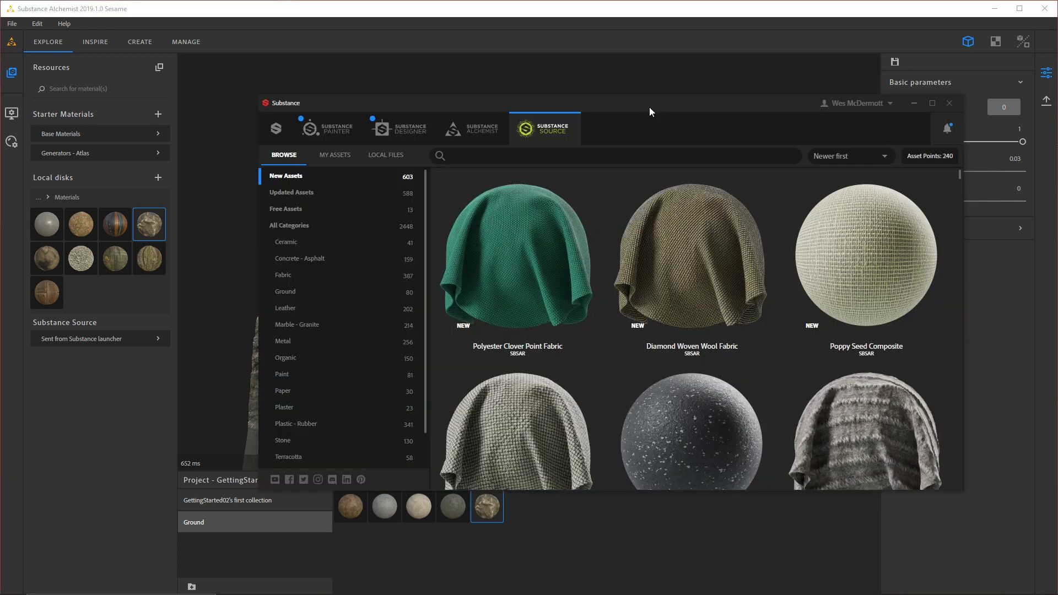
Find Iceland Grassy Cliff in the Ground category of Substance Source and send it to Substance Alchemist
mouse_move(649, 107)
left_mouse_down()
mouse_move(629, 108)
mouse_move(650, 92)
left_mouse_up()
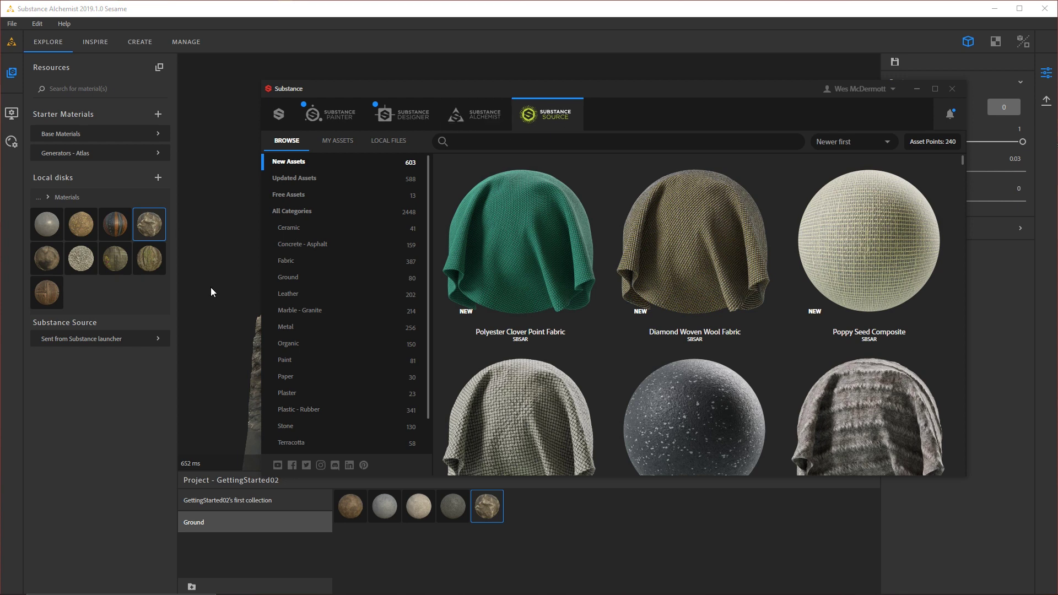
left_click(299, 278)
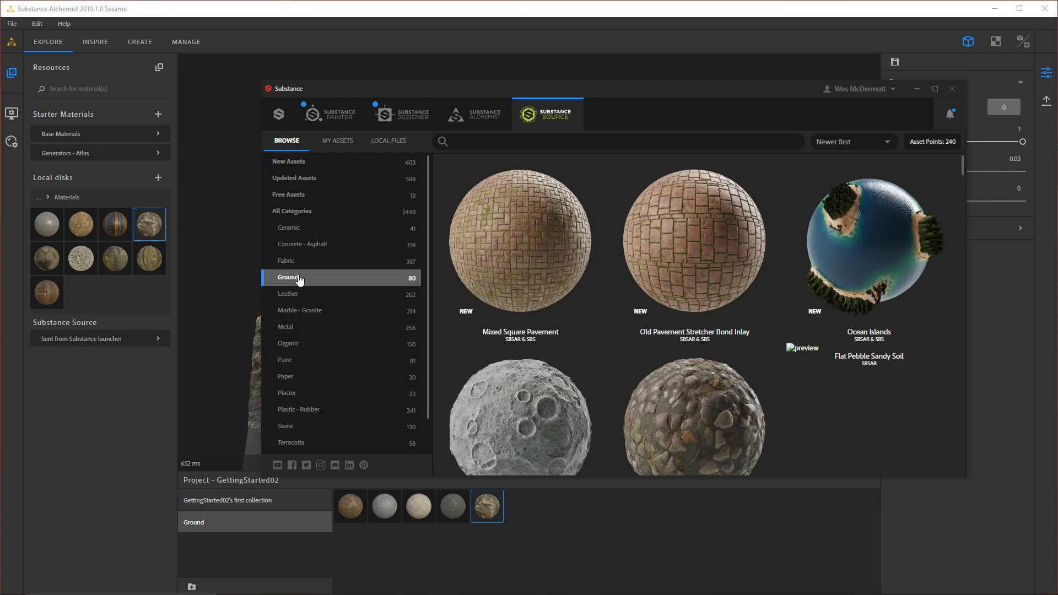
mouse_move(688, 272)
scroll(689, 269, "down", 1)
scroll(688, 268, "down", 10)
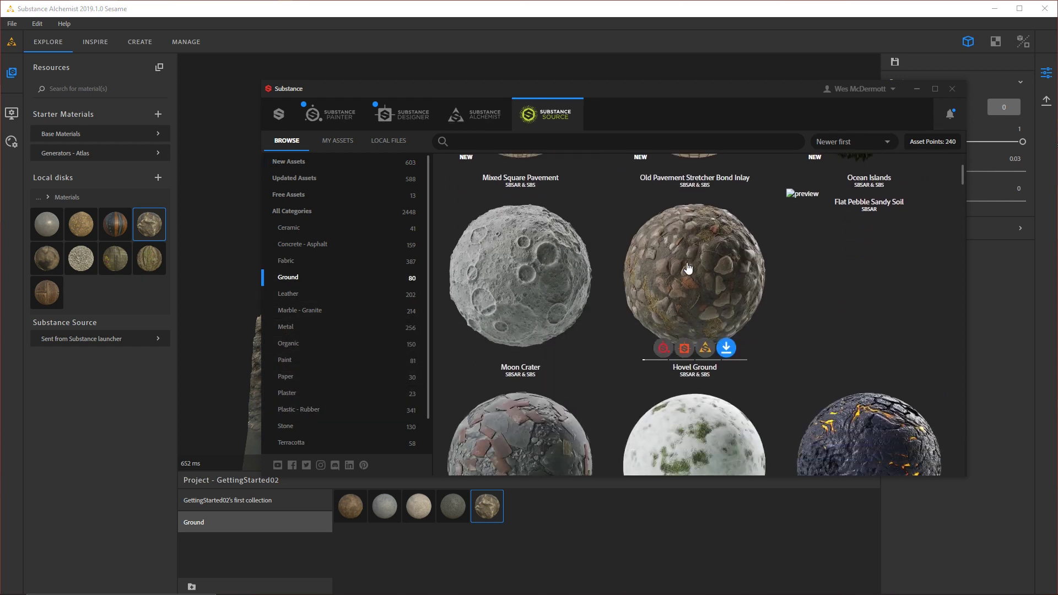
scroll(686, 267, "down", 10)
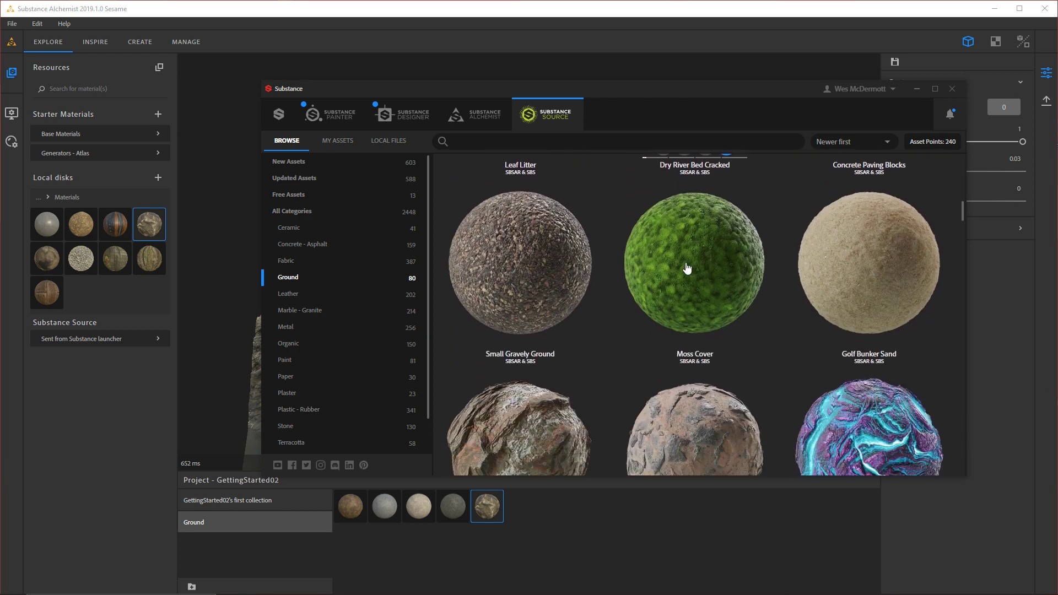
scroll(685, 263, "down", 7)
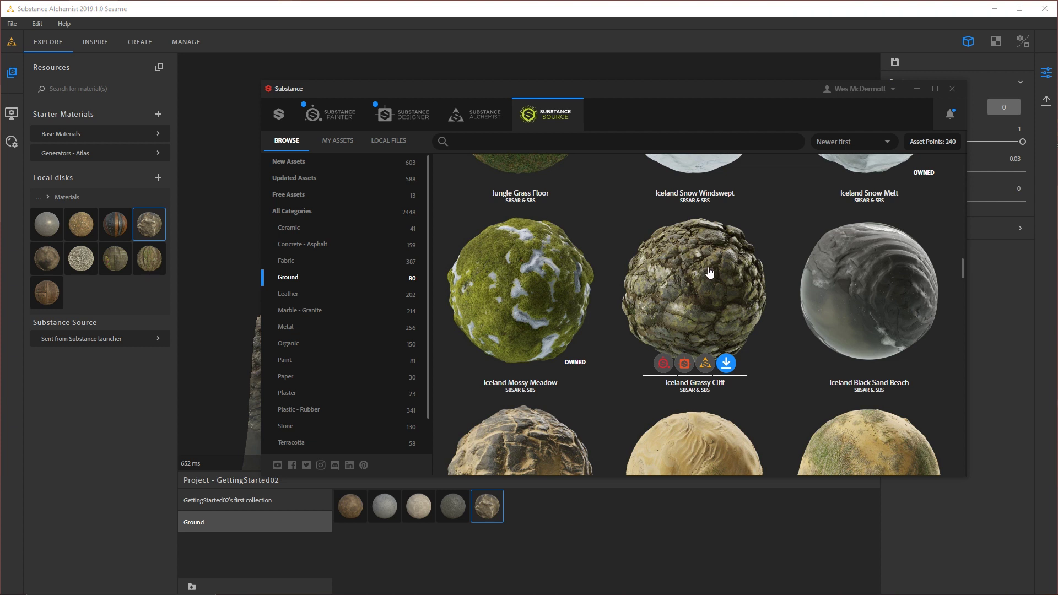
left_click(706, 366)
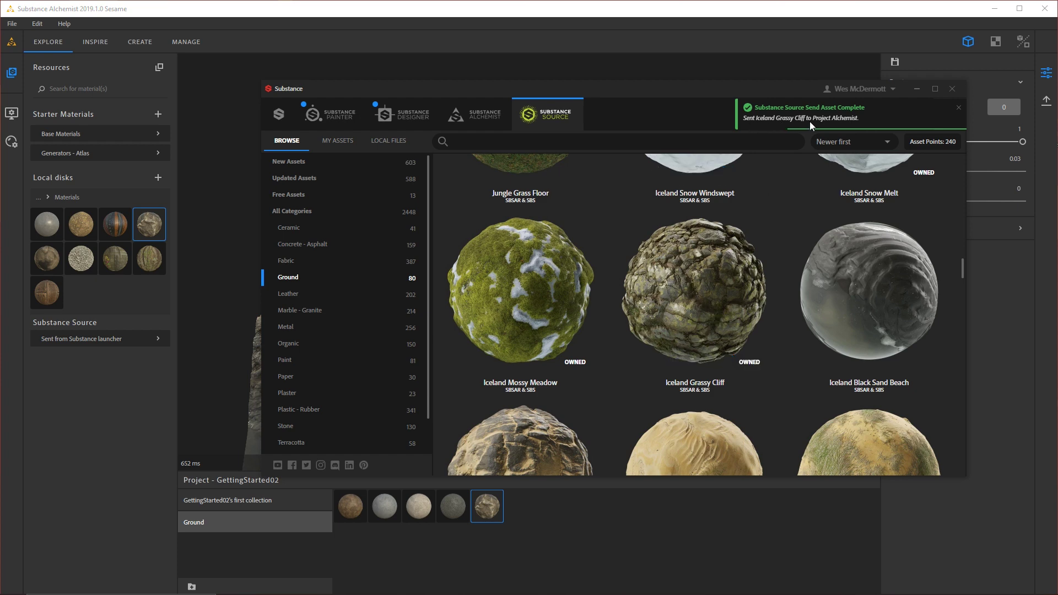
Return to Substance Alchemist and add Iceland Grassy Cliff from the launcher-sent resources to the Ground collection
left_click(916, 90)
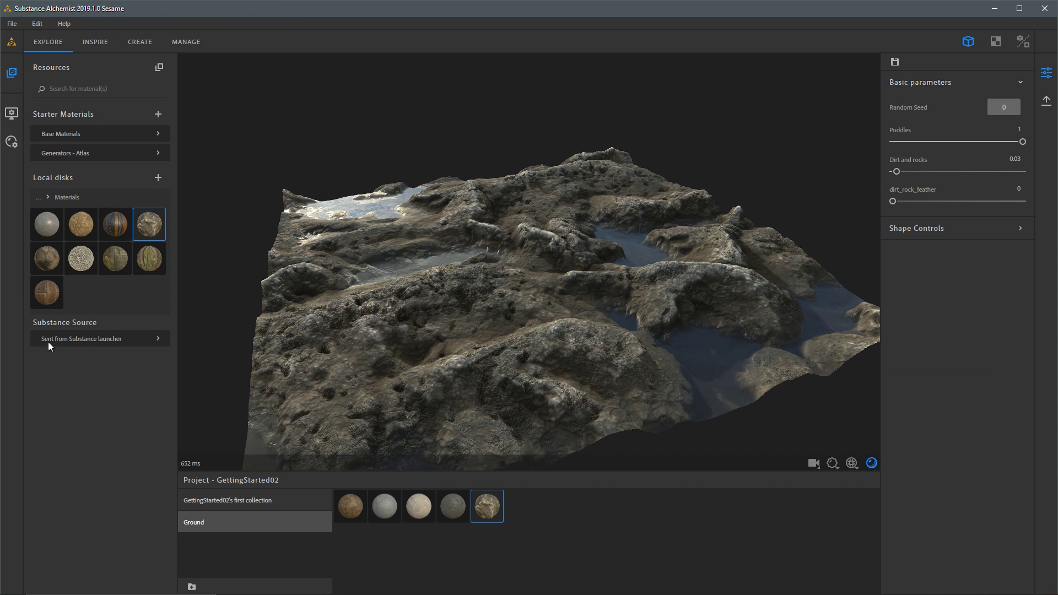
left_click(157, 338)
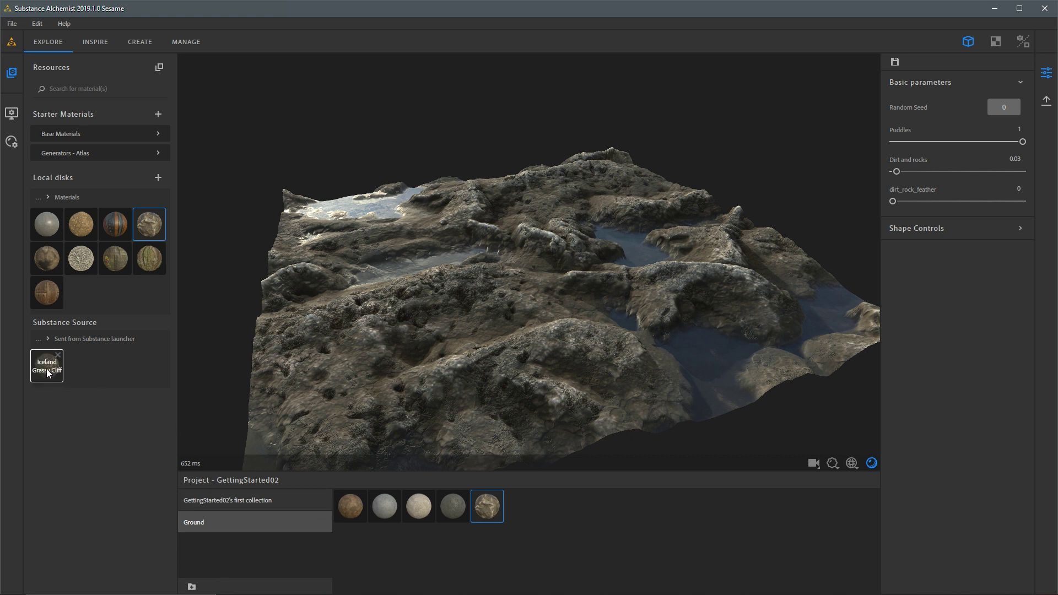
left_click_drag(43, 365, 542, 508)
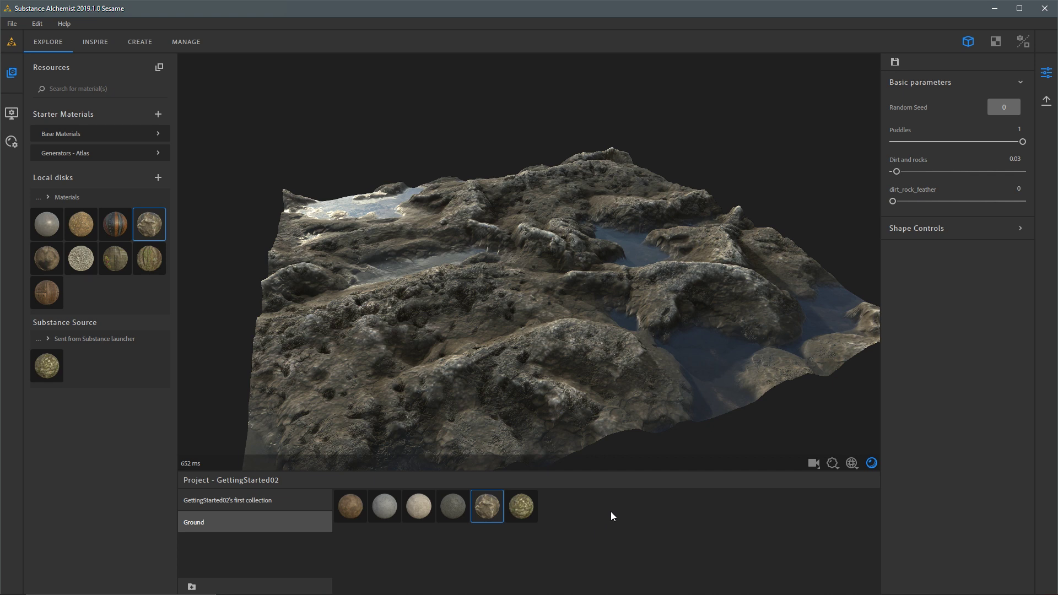
Switch to the Inspire workspace with Rocky 02 as input material and load moodB.jpg as the input image
left_click(92, 42)
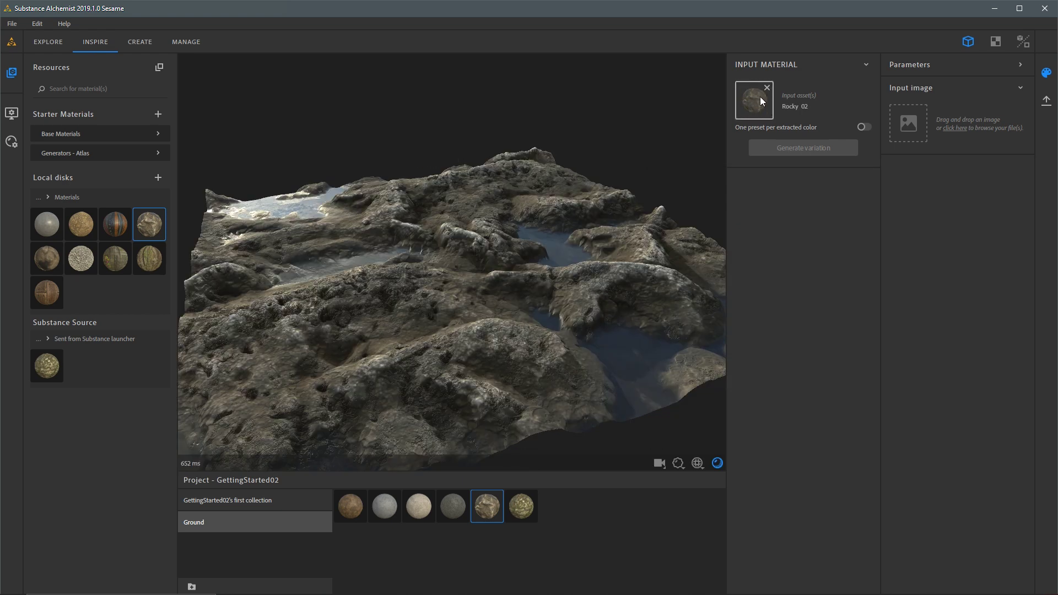
mouse_move(767, 94)
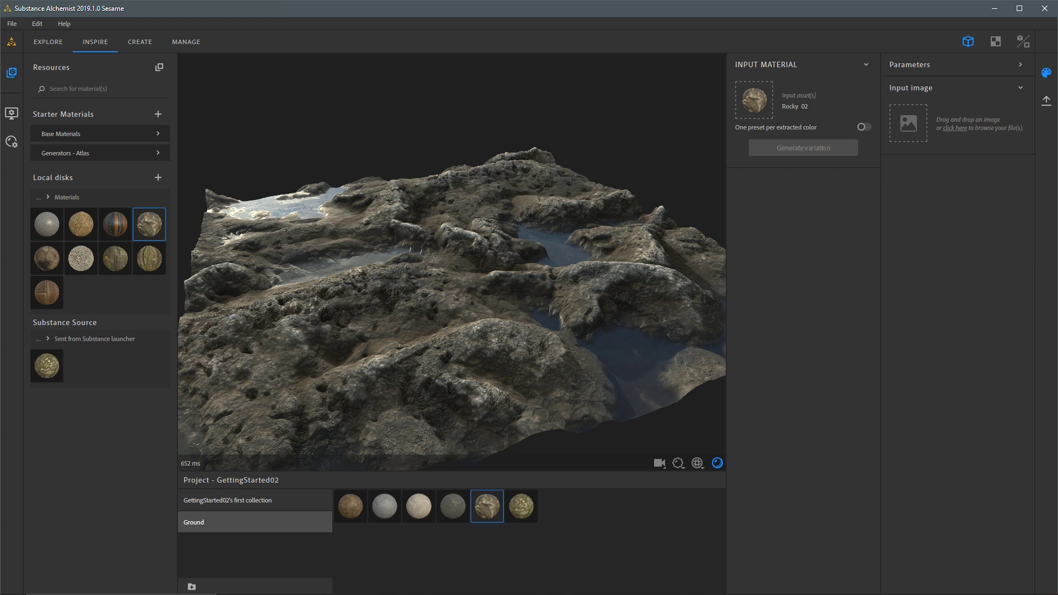
left_click_drag(1057, 380, 917, 125)
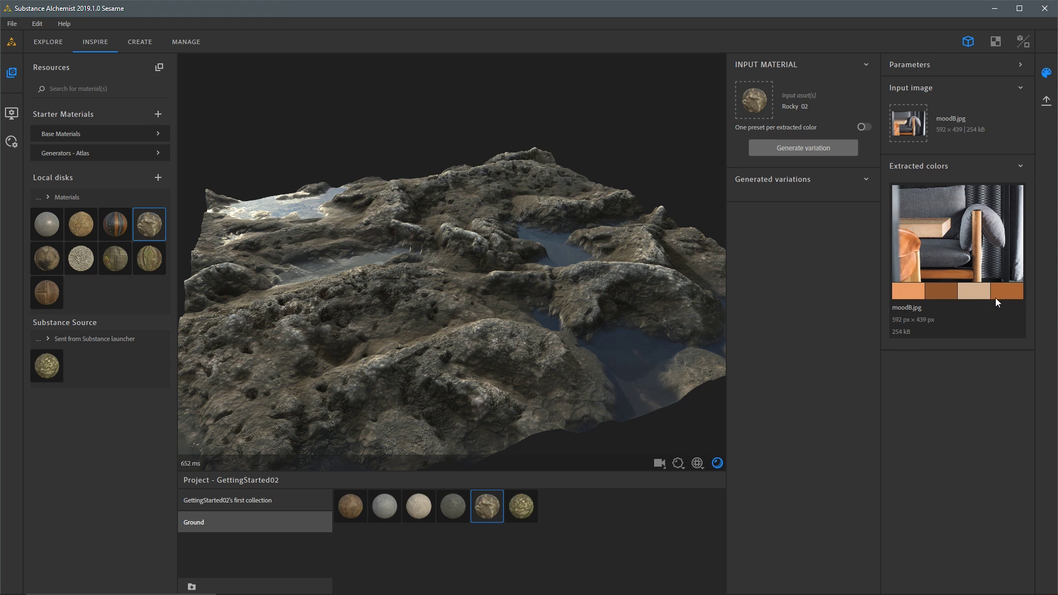
Sort the extracted colors by hue, set the color strategy to Deepness and the number of colors to 2
left_click(918, 65)
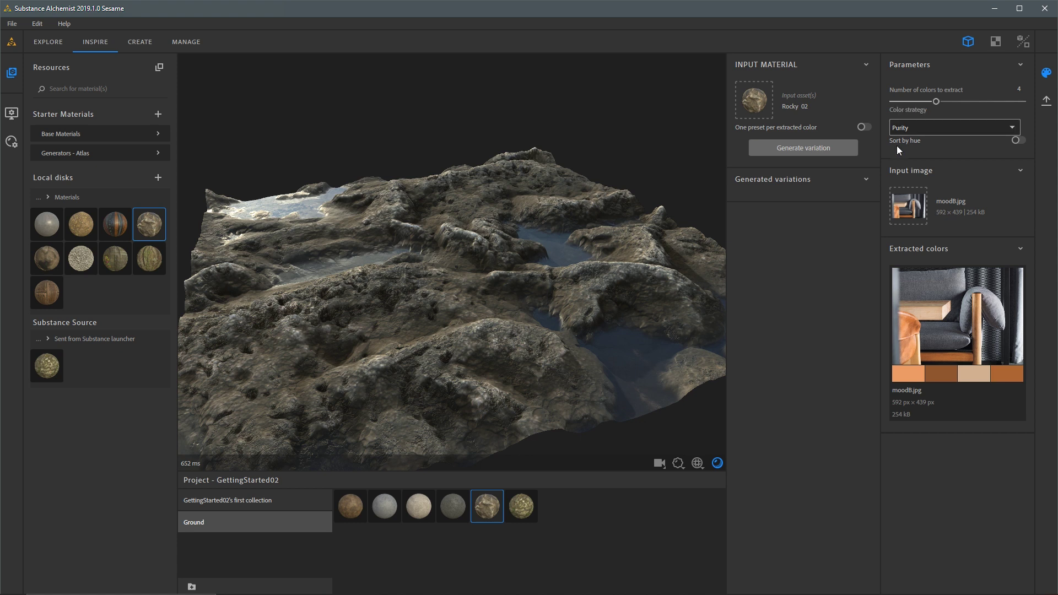
left_click(1016, 140)
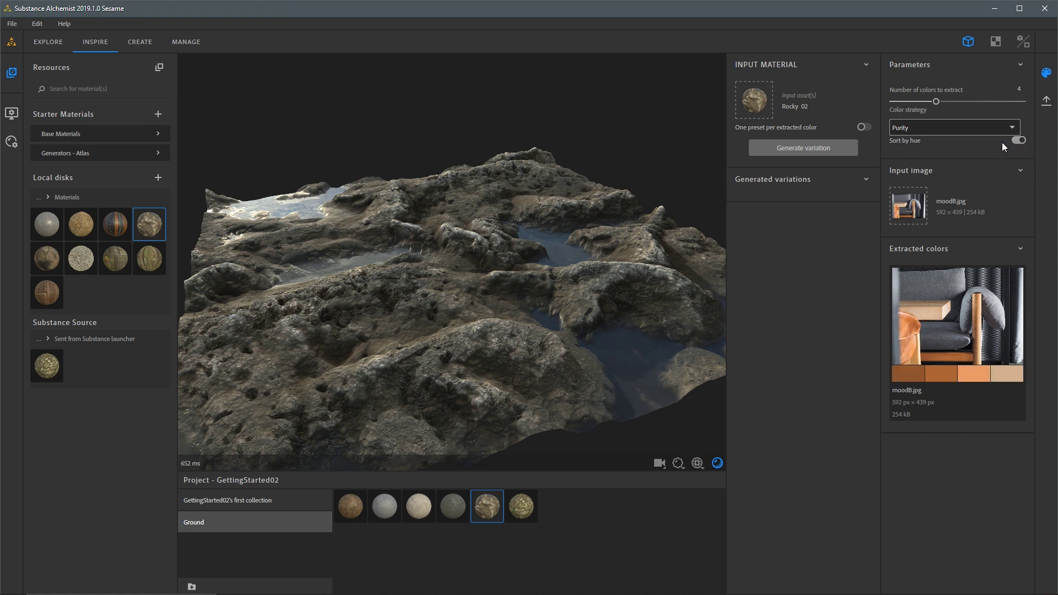
left_click(921, 127)
scroll(934, 171, "up", 1)
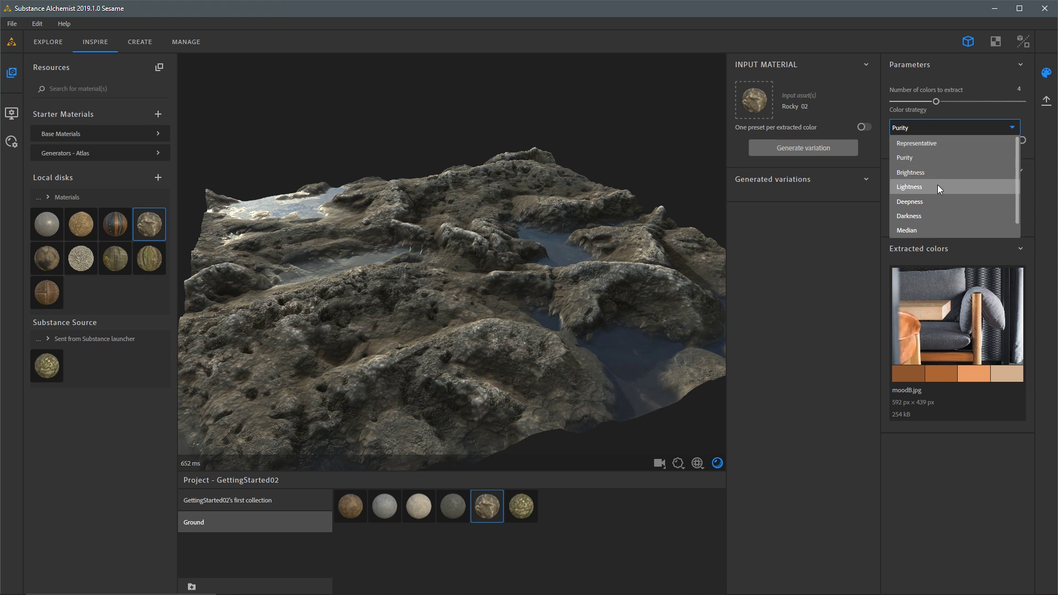
left_click(926, 202)
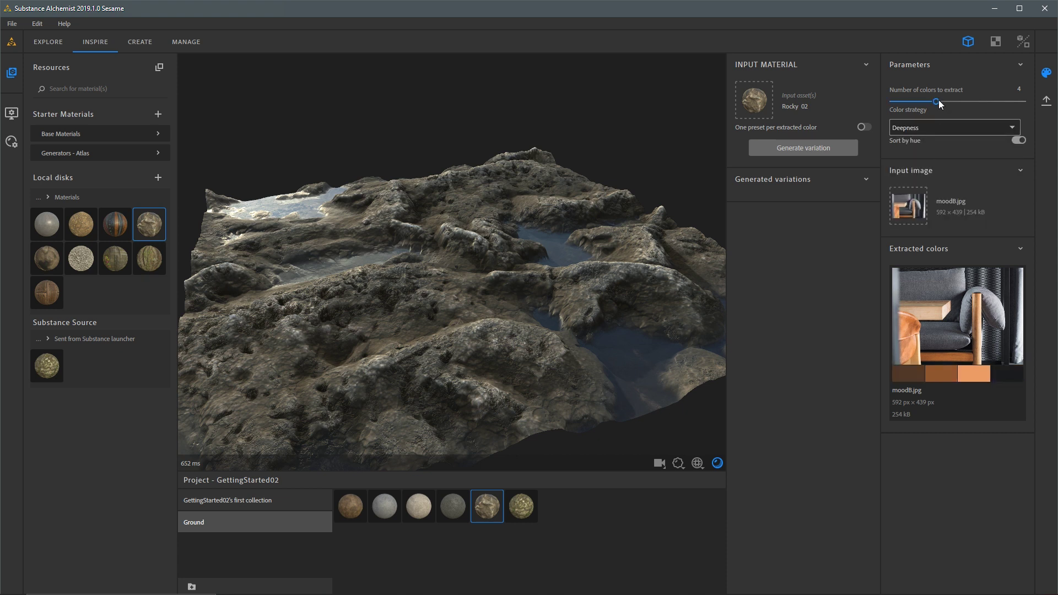
left_click_drag(936, 101, 910, 102)
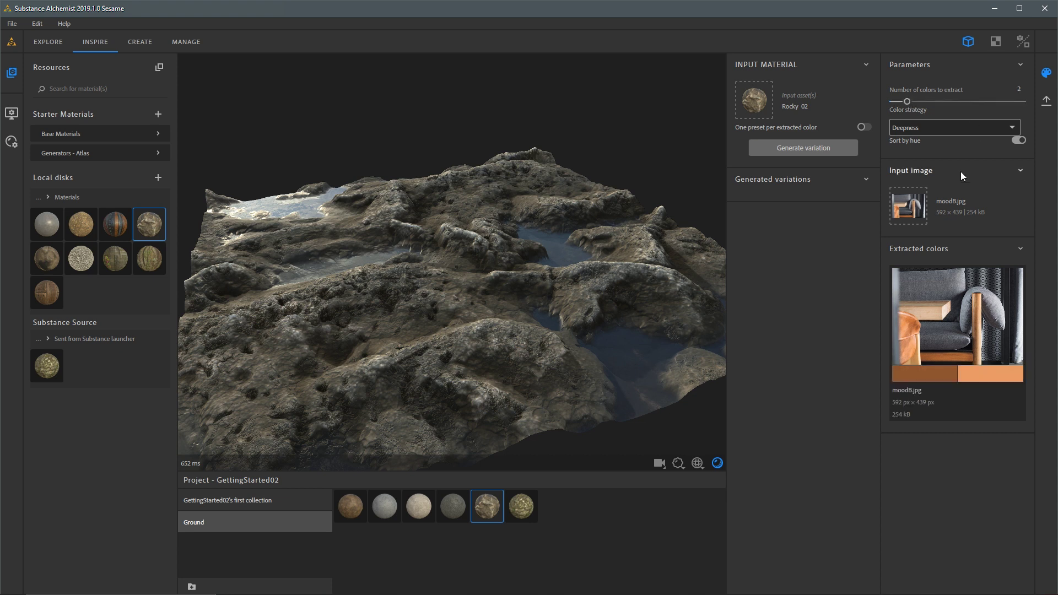
Set the color strategy to Darkness and generate a variation of Rocky 02 from the extracted colors
left_click(926, 128)
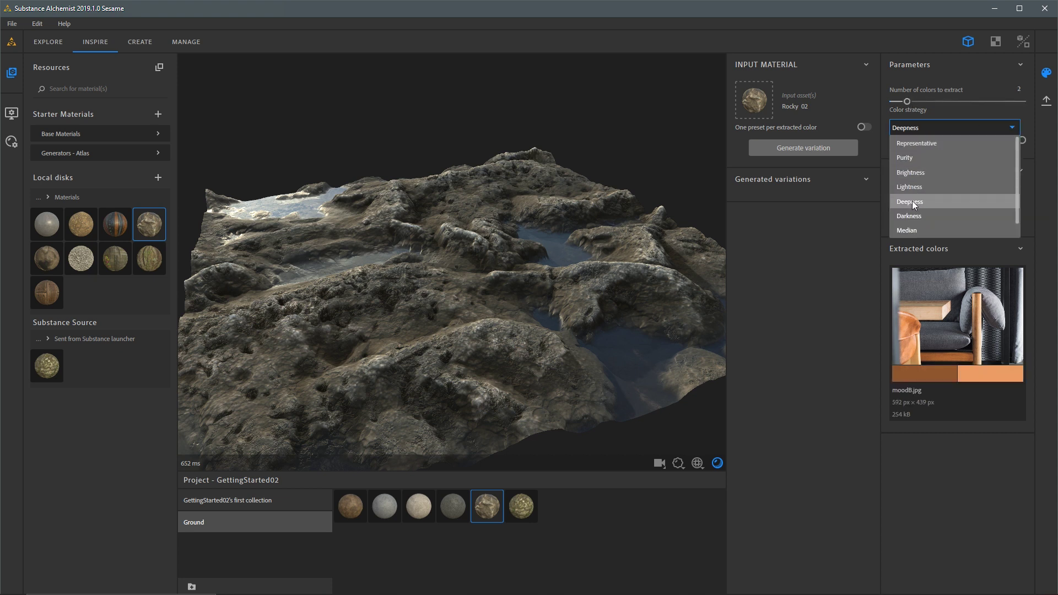
left_click(911, 216)
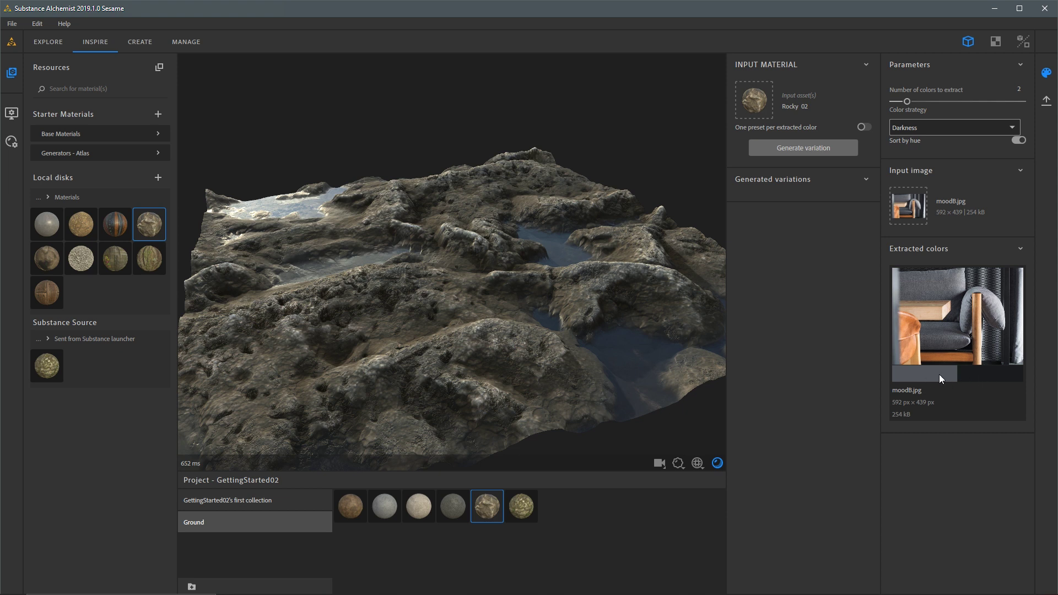
left_click(775, 147)
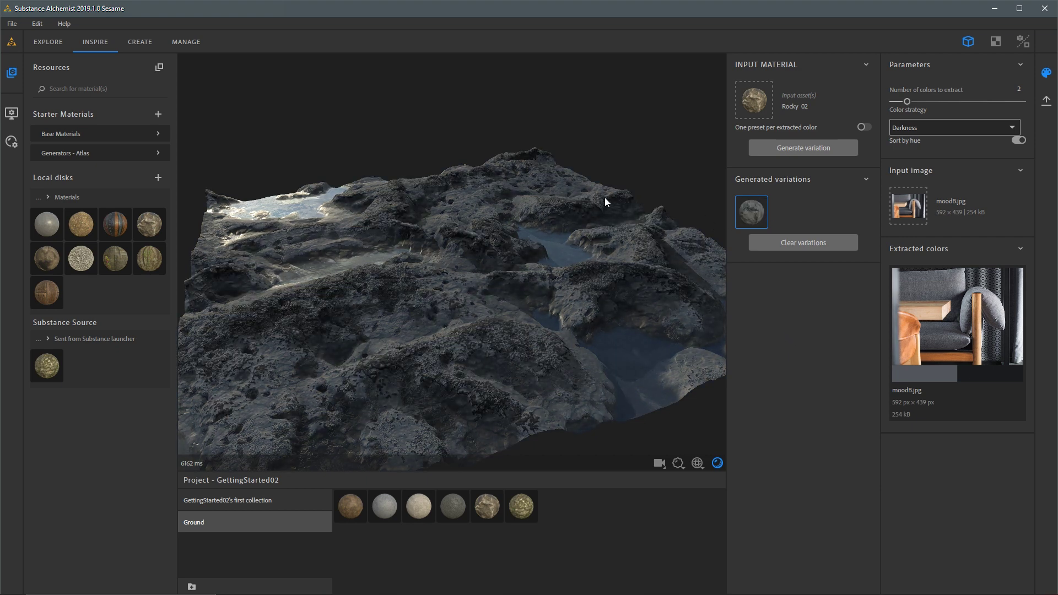
left_click_drag(538, 181, 551, 225)
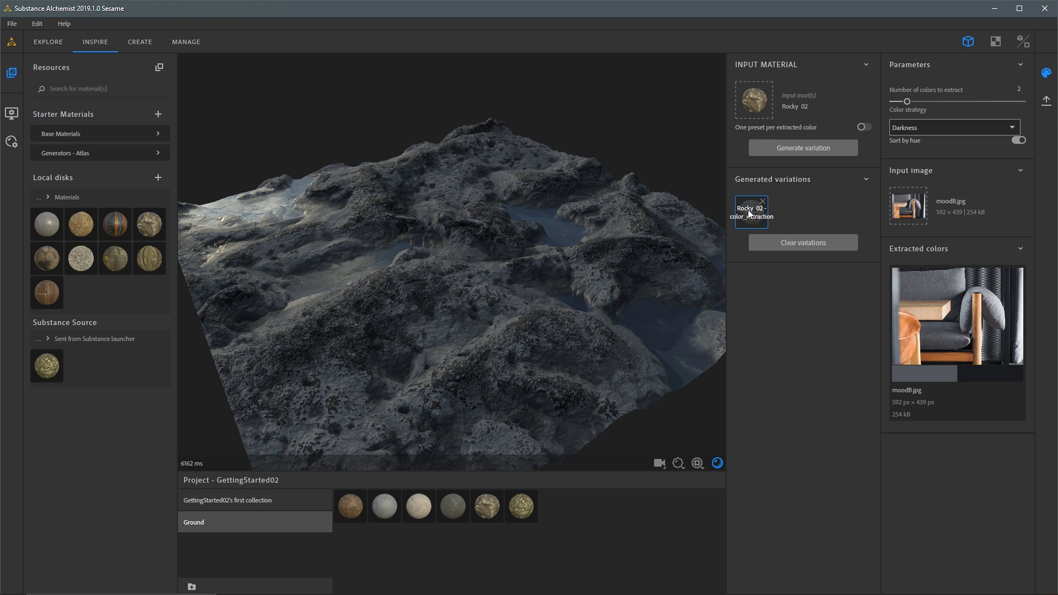
Add the generated dark color variation of Rocky 02 to the Ground collection
left_click_drag(605, 202, 584, 518)
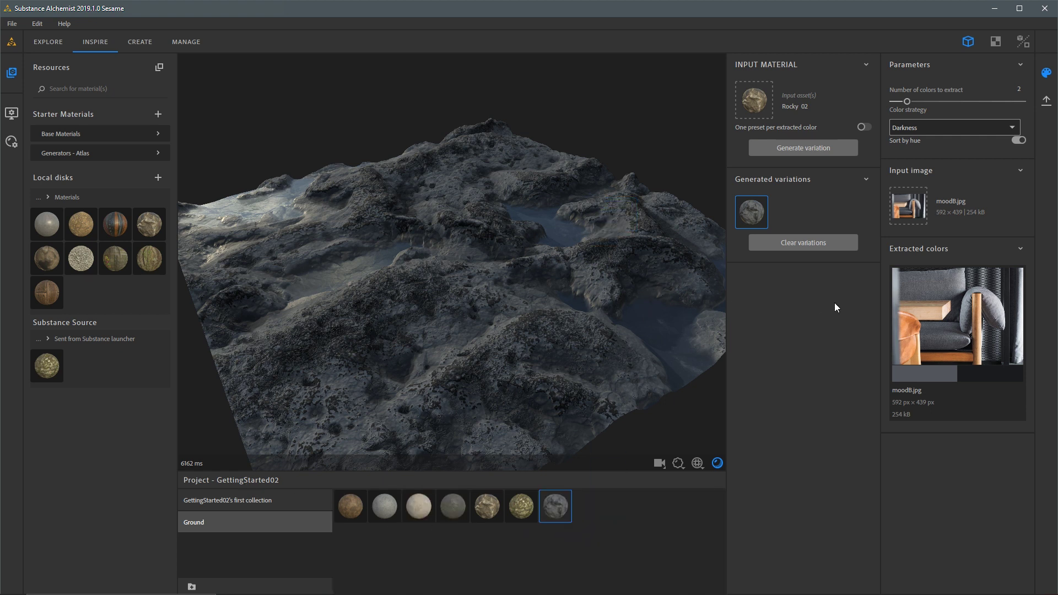
Set the color strategy to Purity and the number of colors to extract to 4
left_click(915, 127)
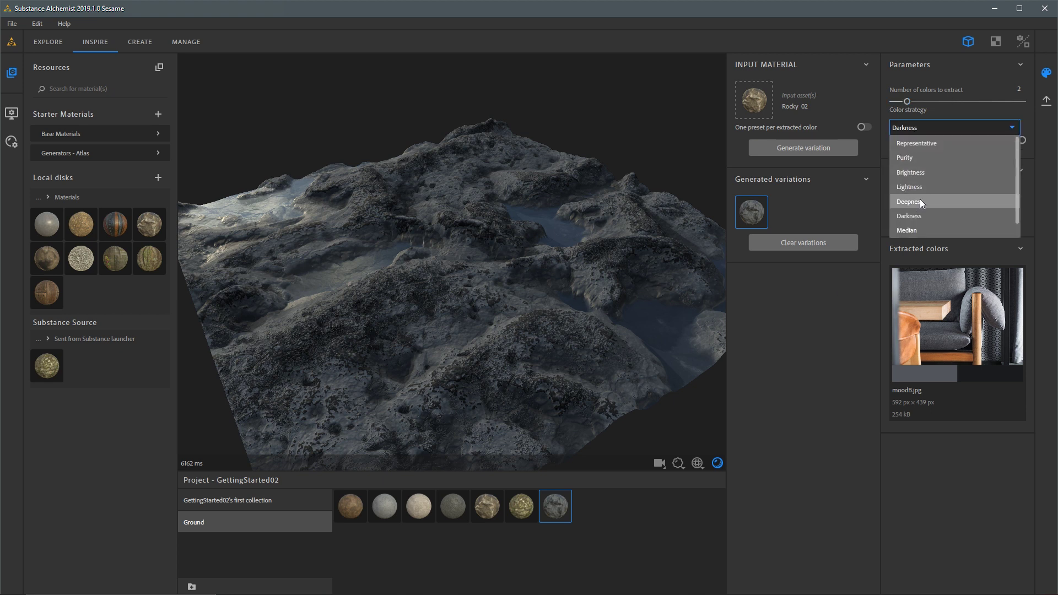
left_click(911, 159)
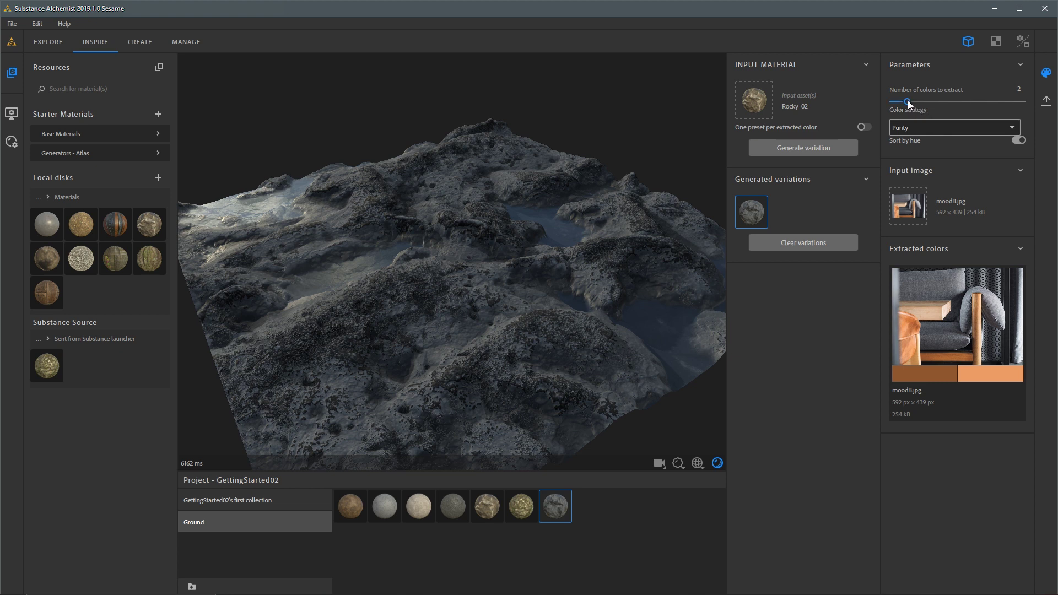
left_click_drag(908, 101, 935, 106)
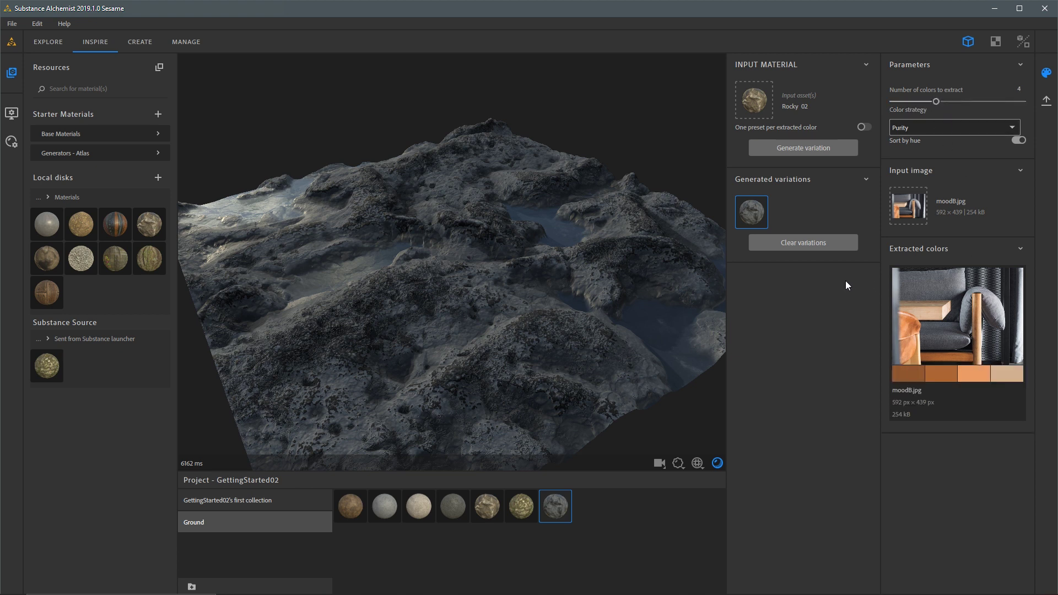
Generate a Rocky 02 variation from the four moodB.jpg colors and add it to the Ground collection
left_click(802, 147)
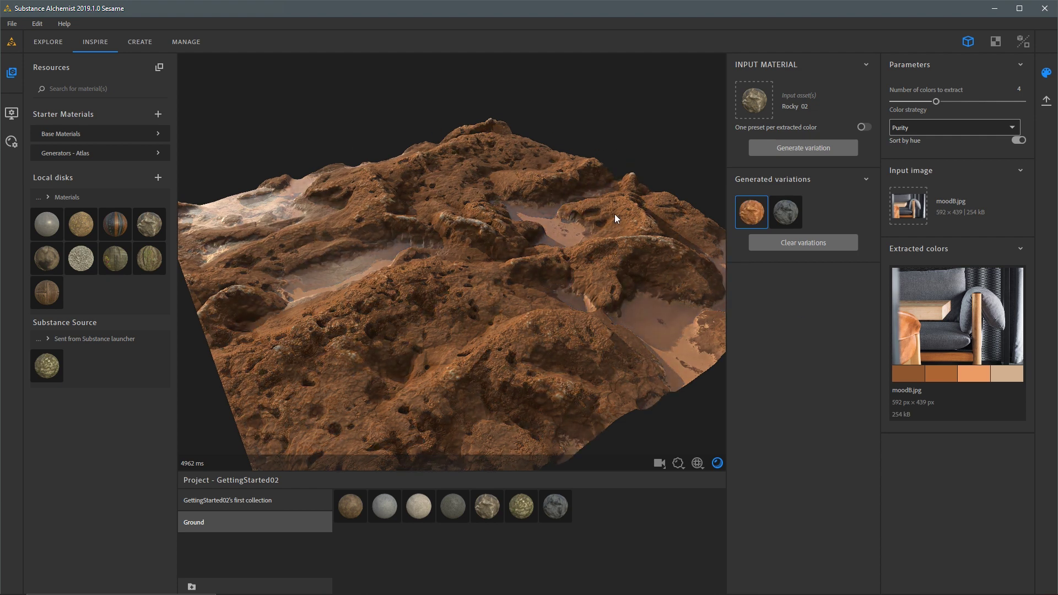
left_click_drag(485, 201, 547, 233)
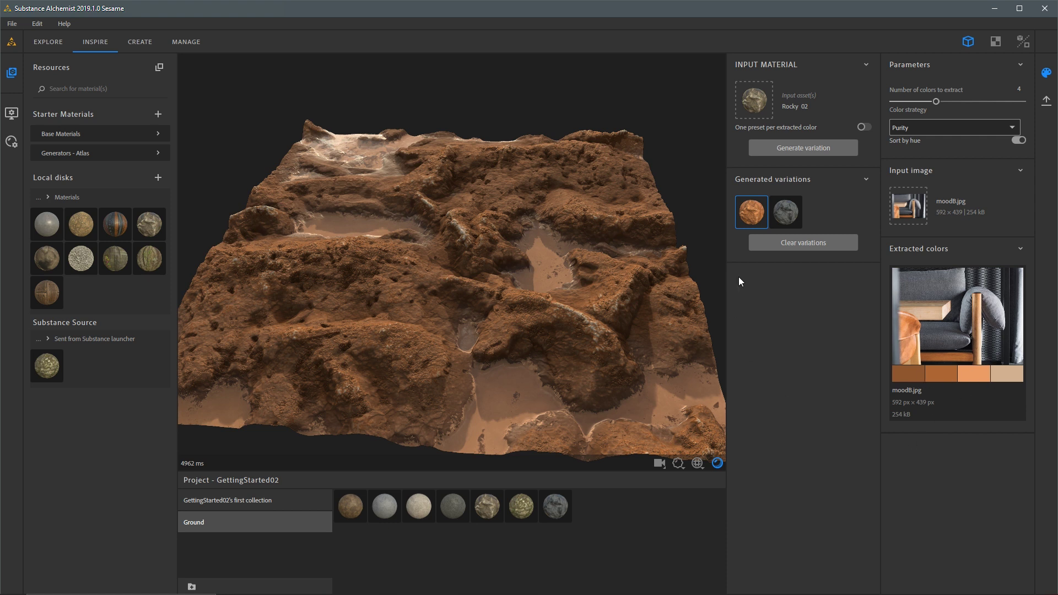
left_click_drag(751, 215, 604, 520)
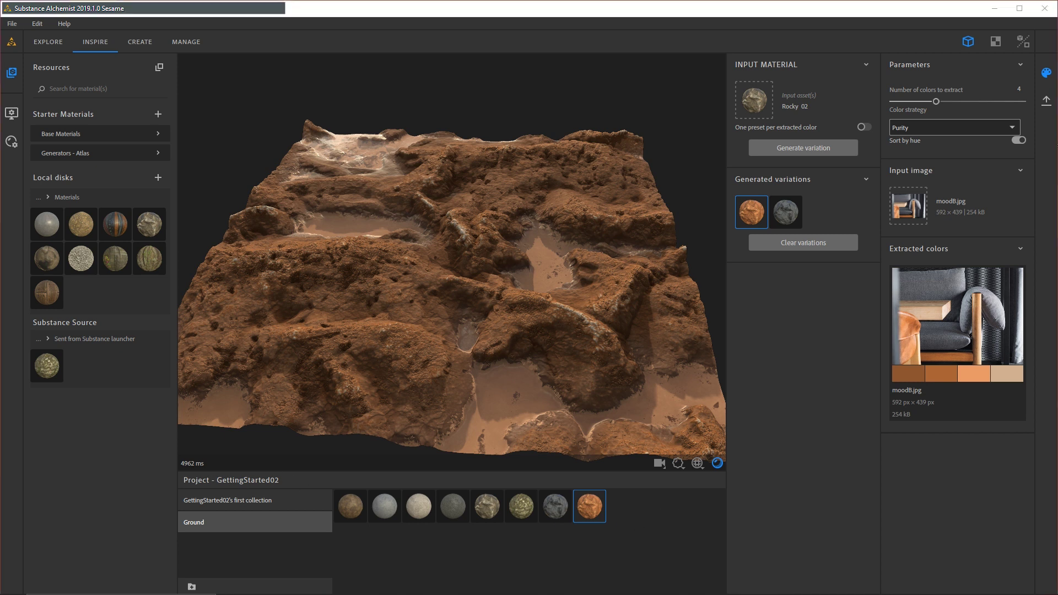
Load moodA.jpg as the input image and set the number of colors to extract to 3
left_click_drag(1057, 339, 918, 204)
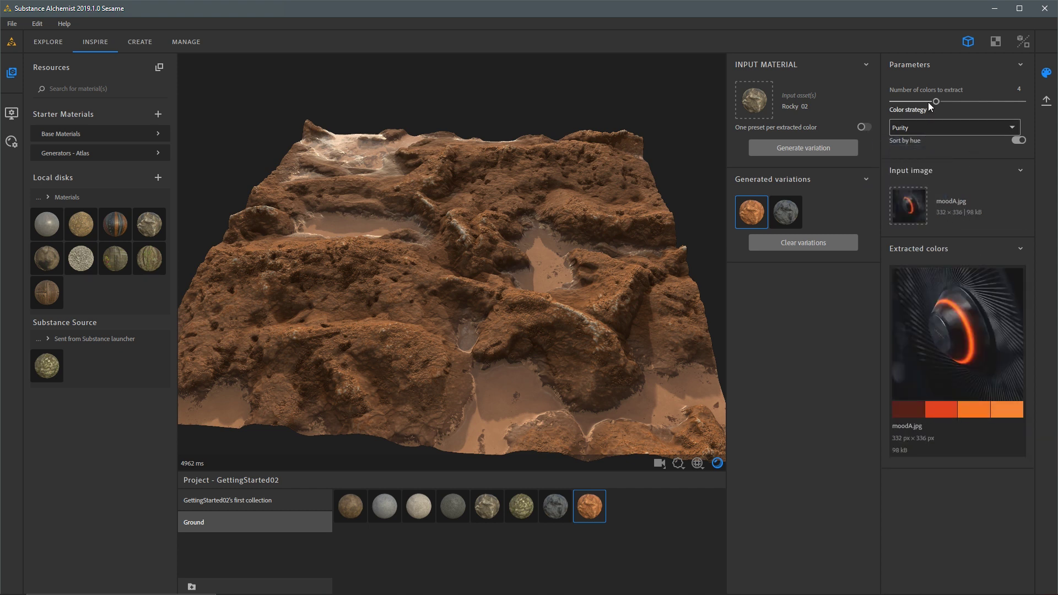
left_click_drag(928, 101, 921, 103)
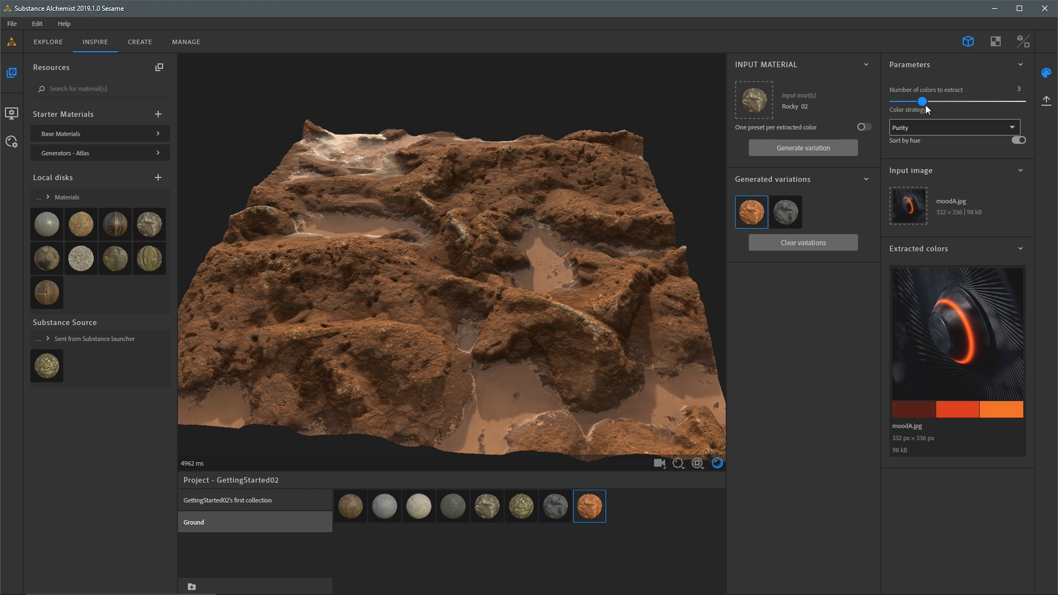
mouse_move(921, 102)
left_mouse_down()
mouse_move(935, 102)
mouse_move(922, 101)
left_mouse_up()
Generate a Rocky 02 variation from the three moodA.jpg colors and add it to the Ground collection
left_click(789, 148)
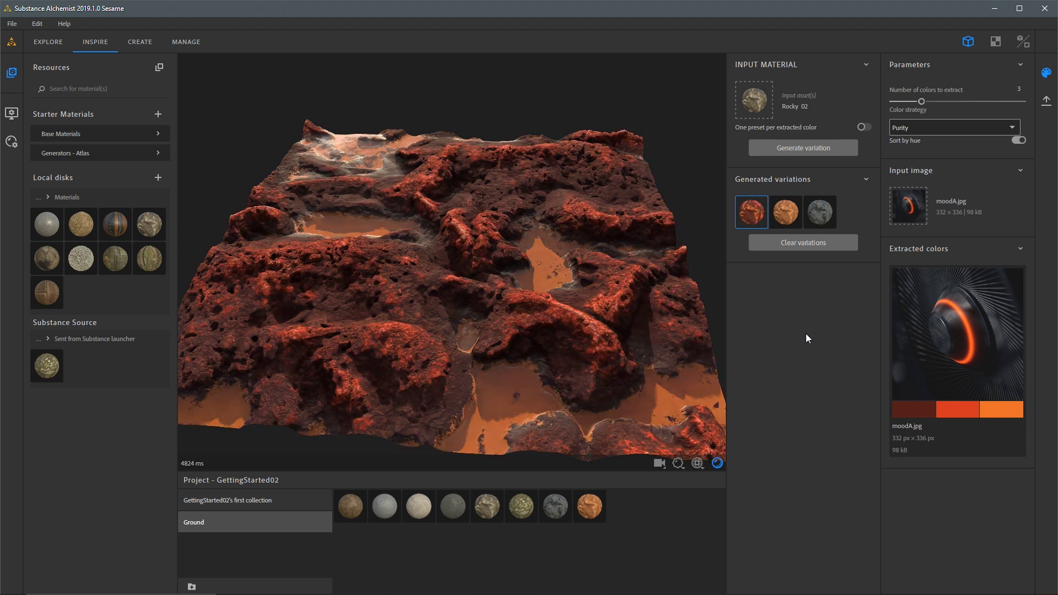
left_click_drag(573, 210, 638, 513)
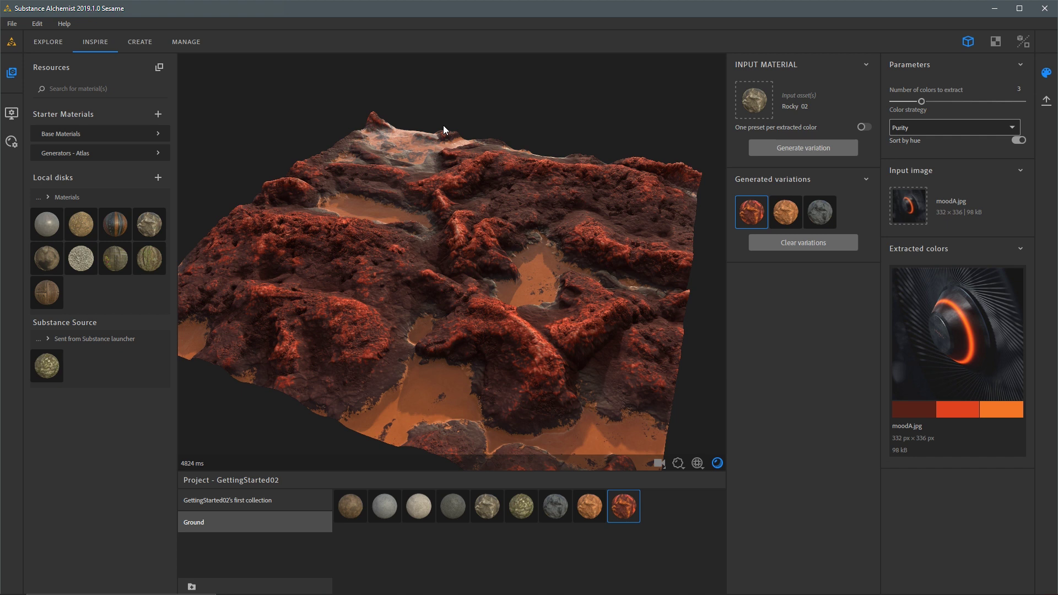
View the original Rocky 02 material in the Explore workspace and return to the Inspire workspace
left_click(49, 42)
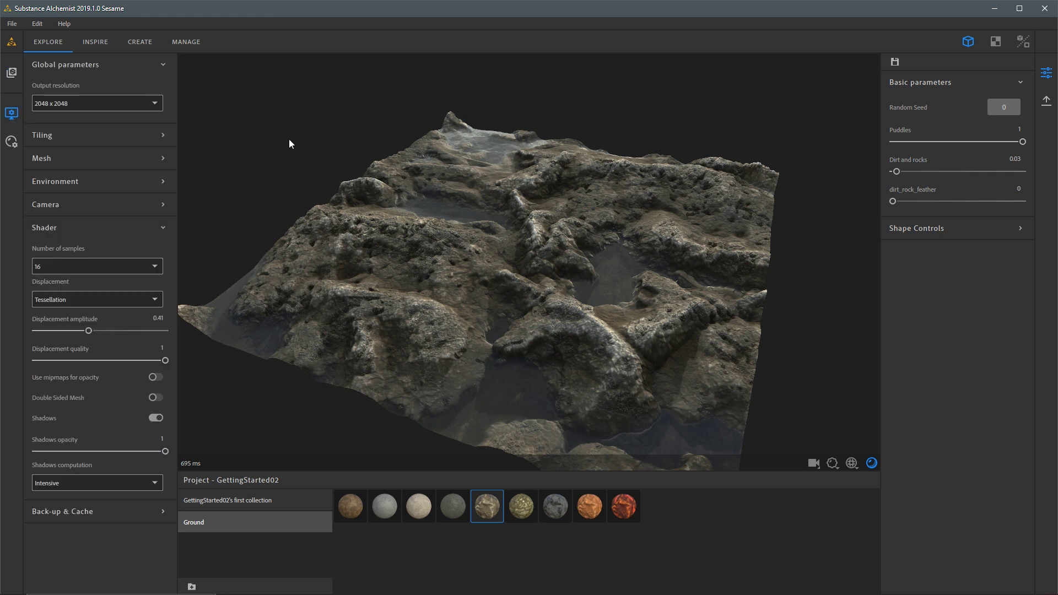
left_click(104, 40)
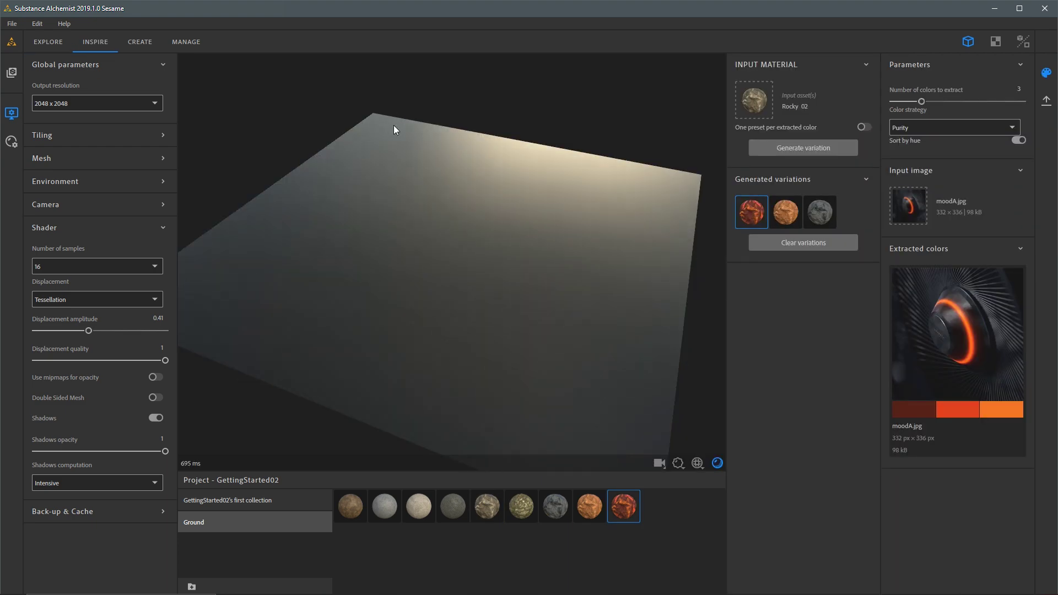